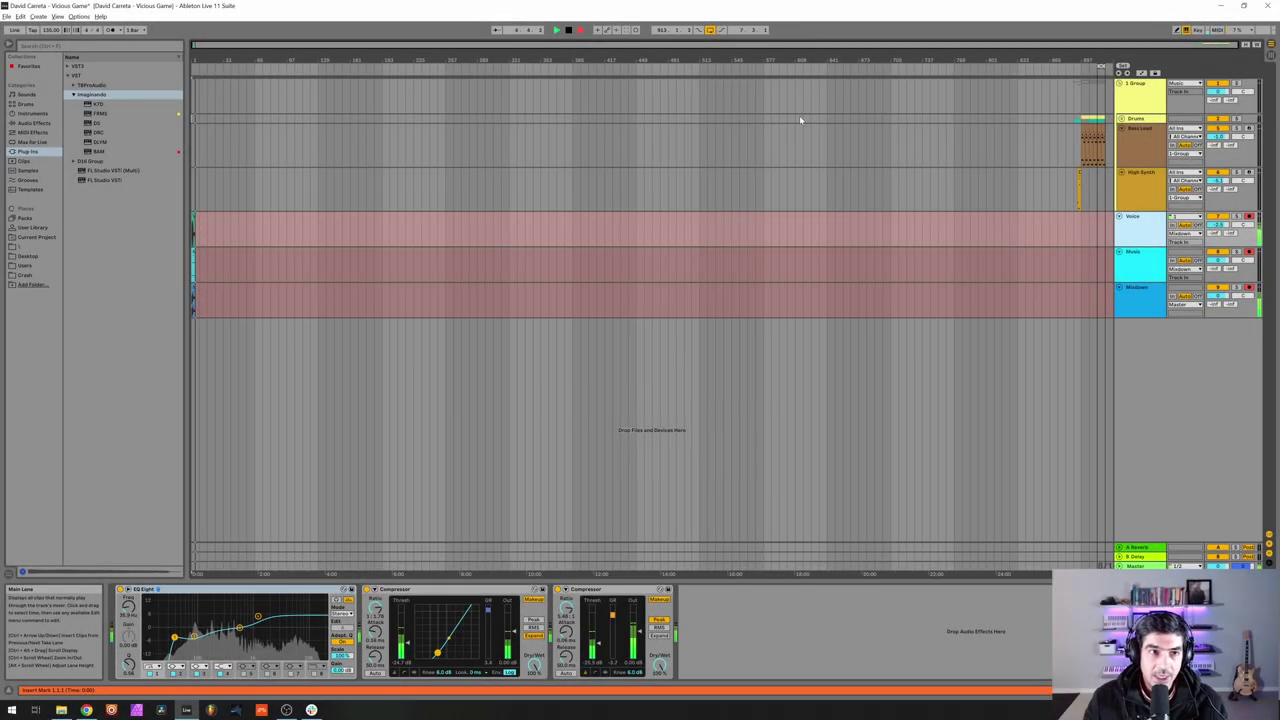
Select the Bass Lead track to show its DRC synth and two EQ Eights.
{"action": "left_click", "coordinate": [1137, 150]}
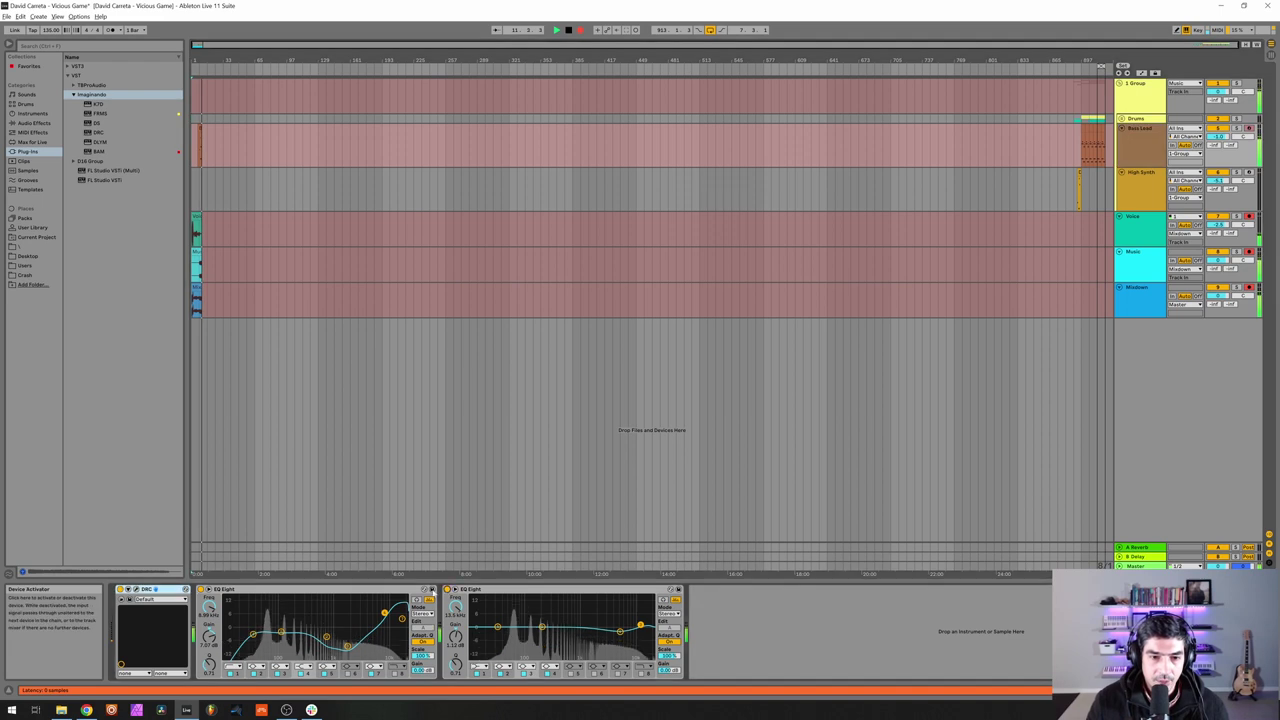
Bypass the first EQ Eight and open DRC's window at 150% scale.
{"action": "left_click", "coordinate": [201, 590]}
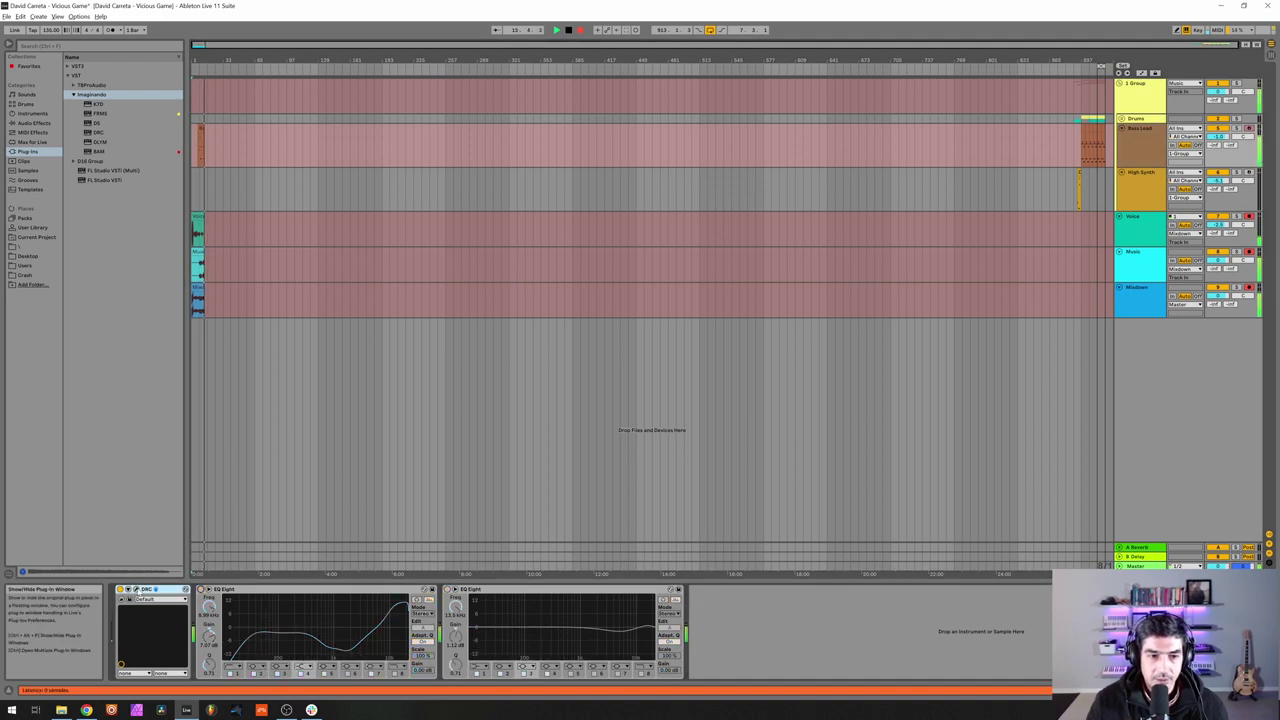
{"action": "left_click", "coordinate": [145, 590]}
{"action": "left_click_drag", "start_coordinate": [297, 50], "coordinate": [678, 102]}
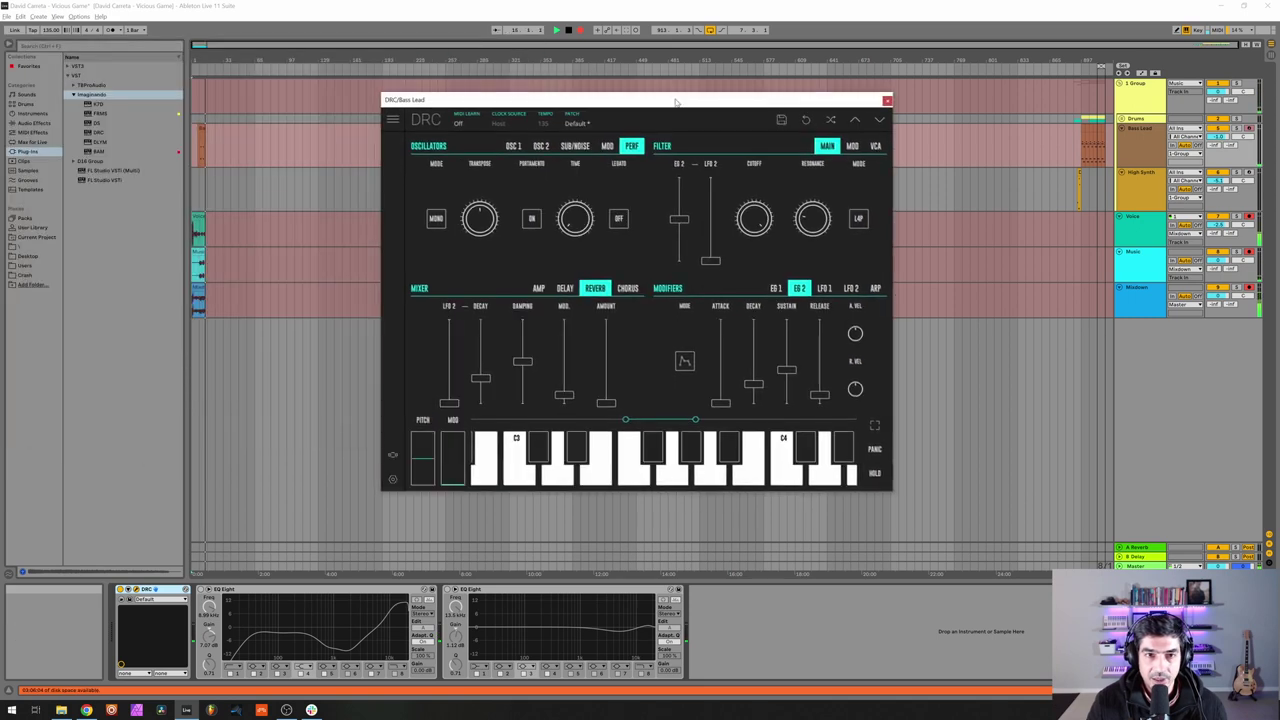
{"action": "left_click", "coordinate": [392, 120]}
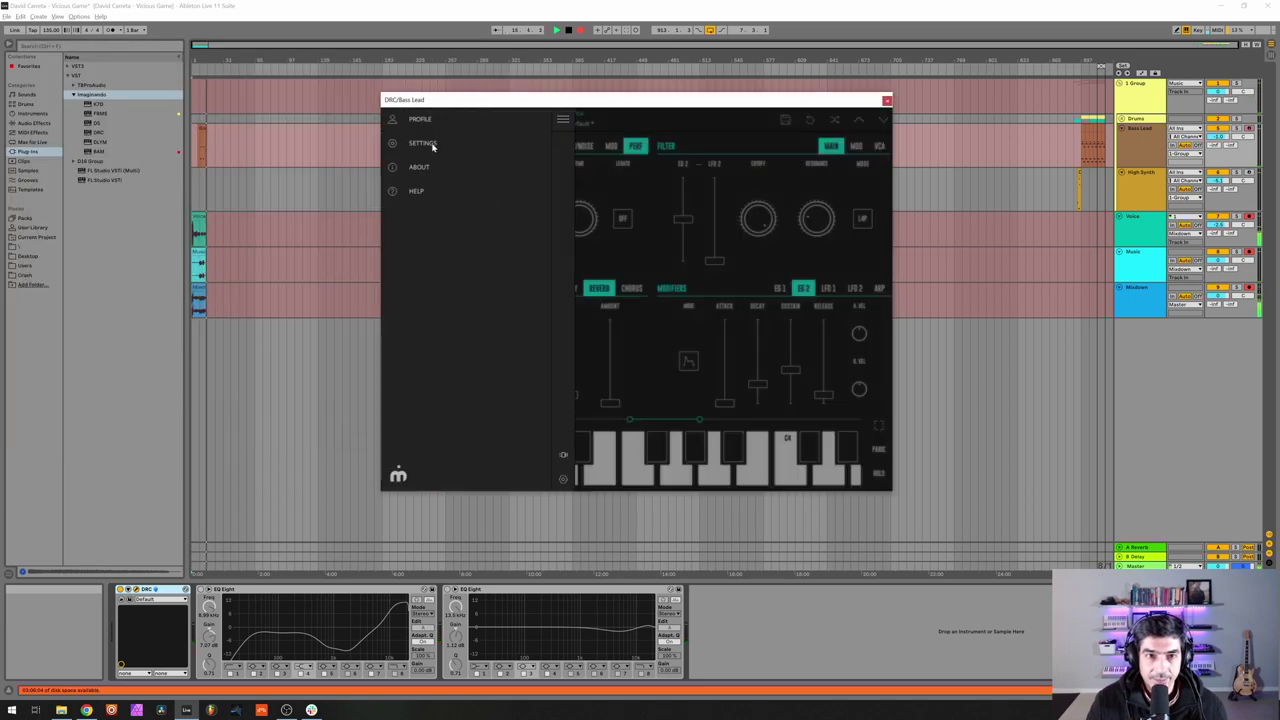
{"action": "left_click", "coordinate": [430, 150]}
{"action": "left_click", "coordinate": [405, 161]}
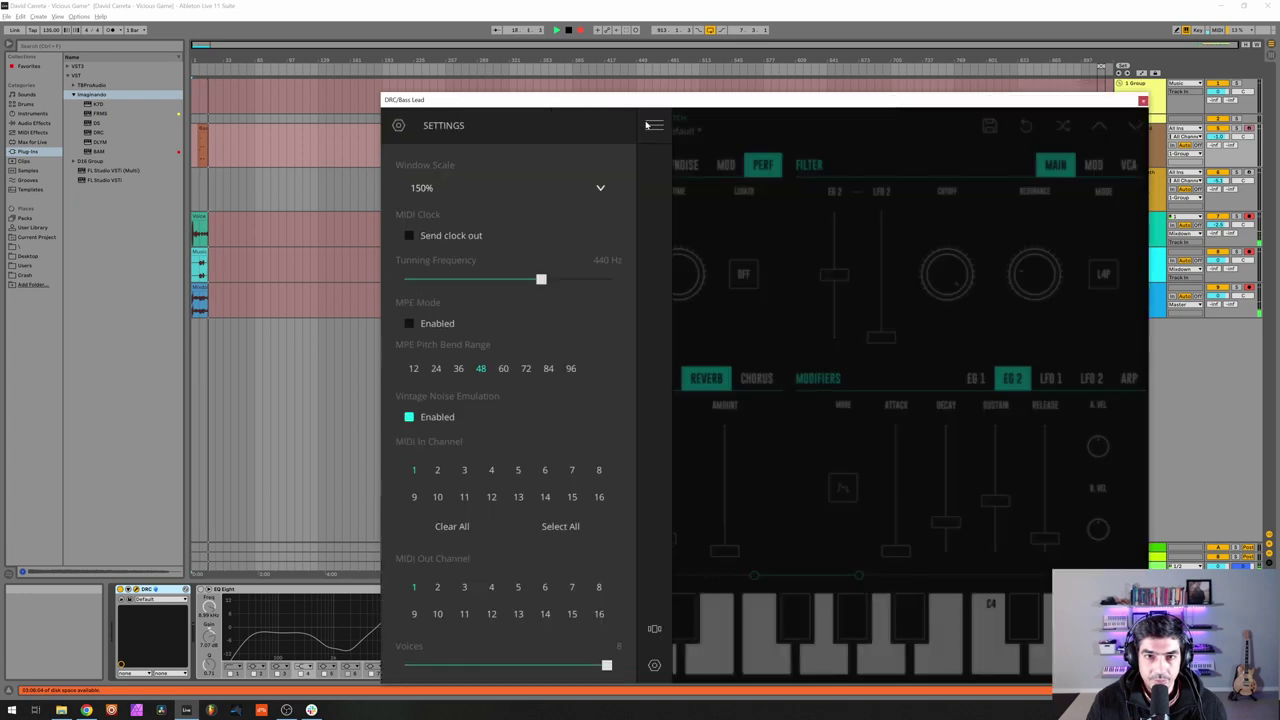
{"action": "left_click", "coordinate": [651, 126]}
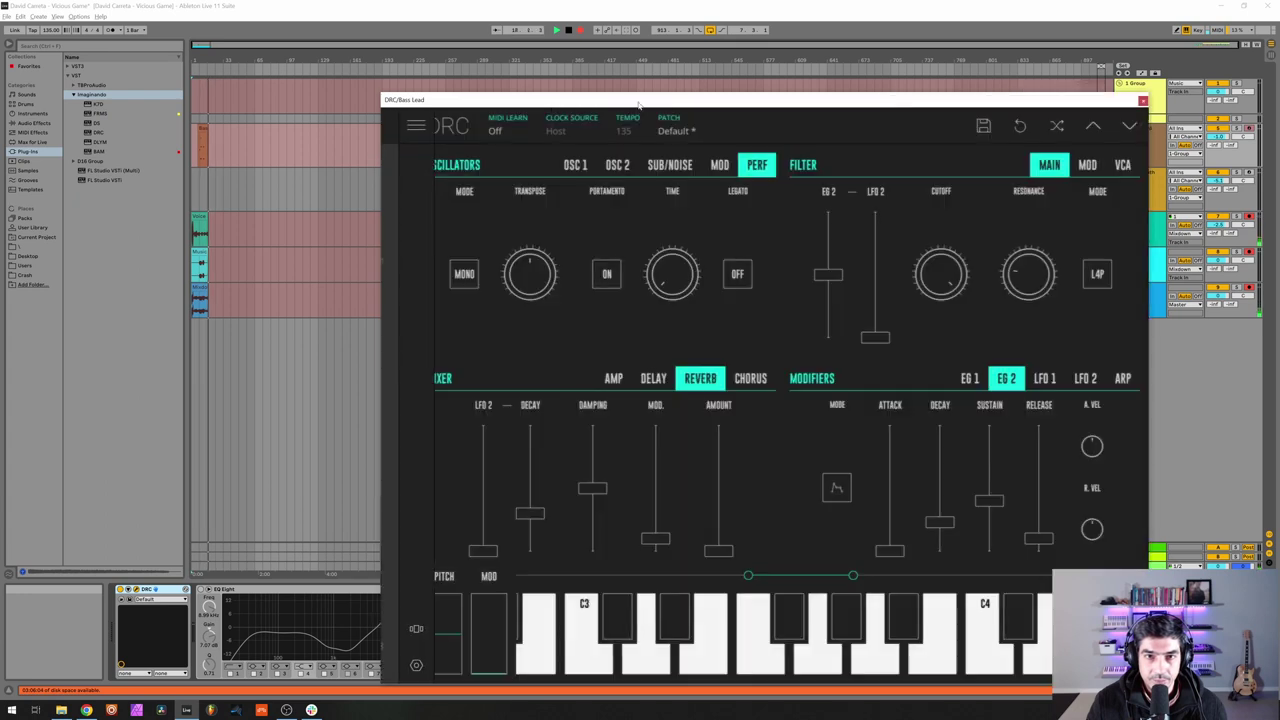
{"action": "left_click_drag", "start_coordinate": [639, 111], "coordinate": [507, 75]}
Load the Default patch from DRC's patch browser.
{"action": "left_click", "coordinate": [540, 100]}
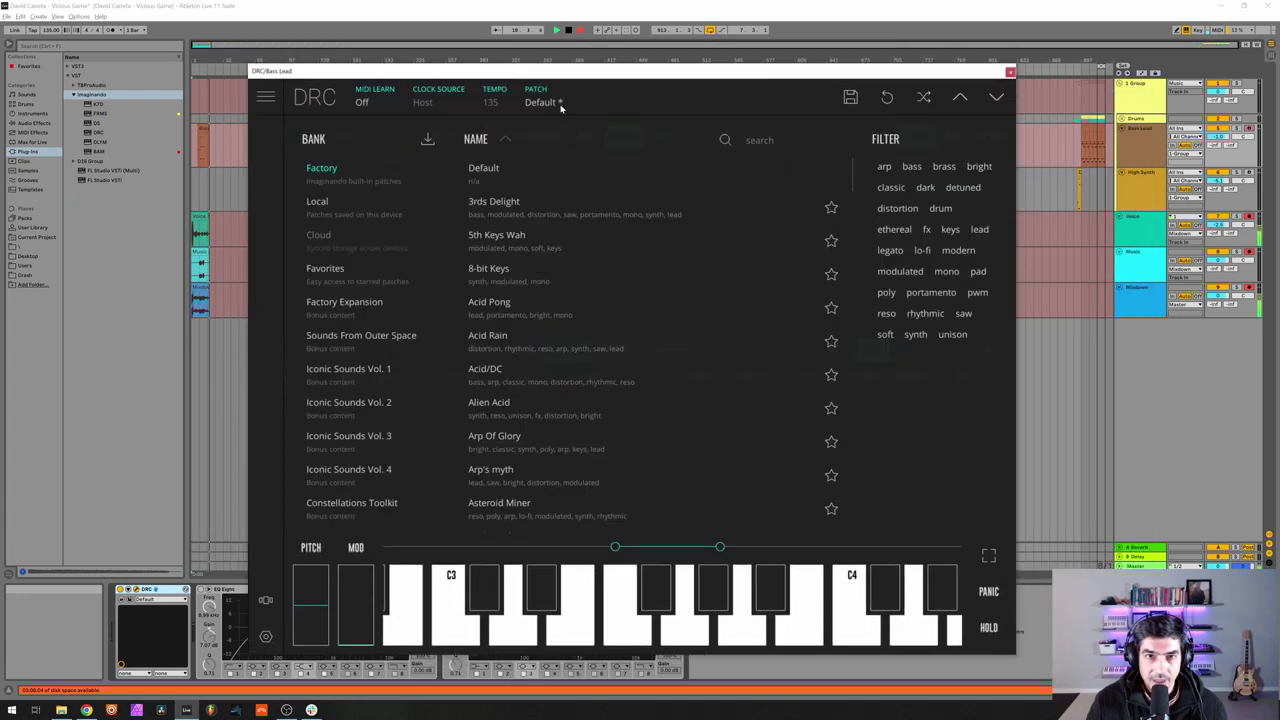
{"action": "left_click", "coordinate": [505, 170]}
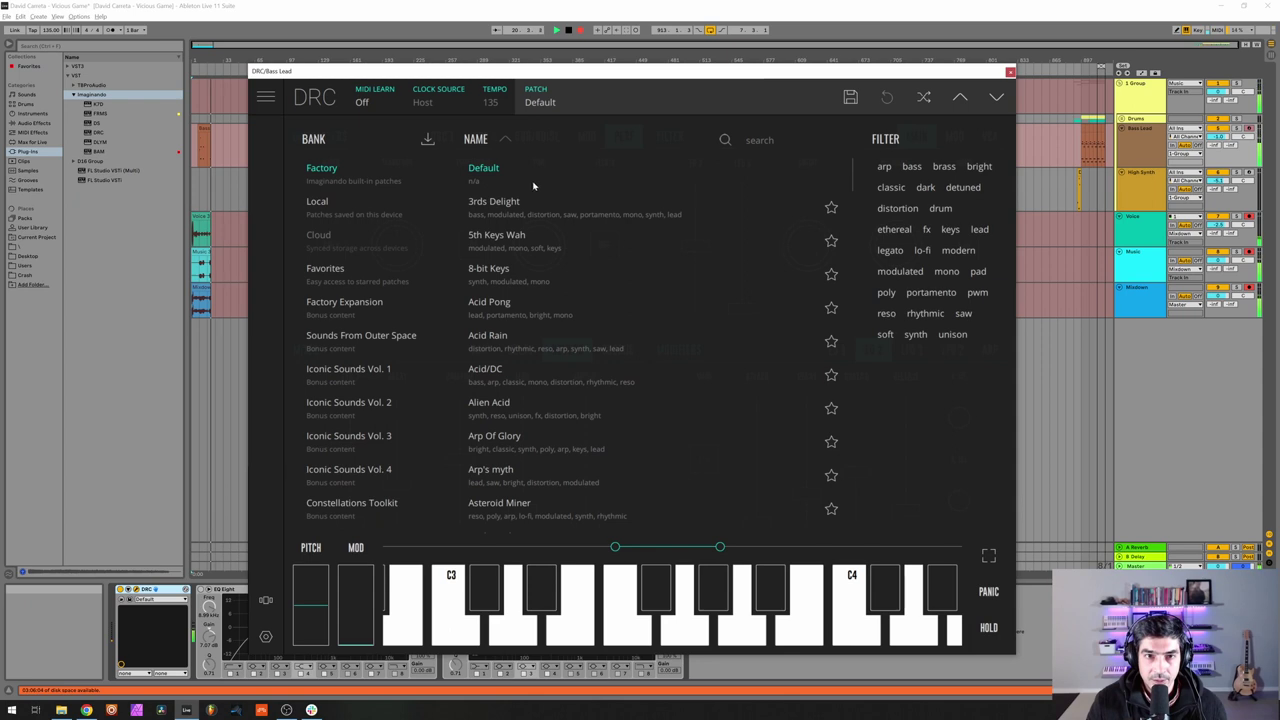
{"action": "left_click", "coordinate": [546, 108]}
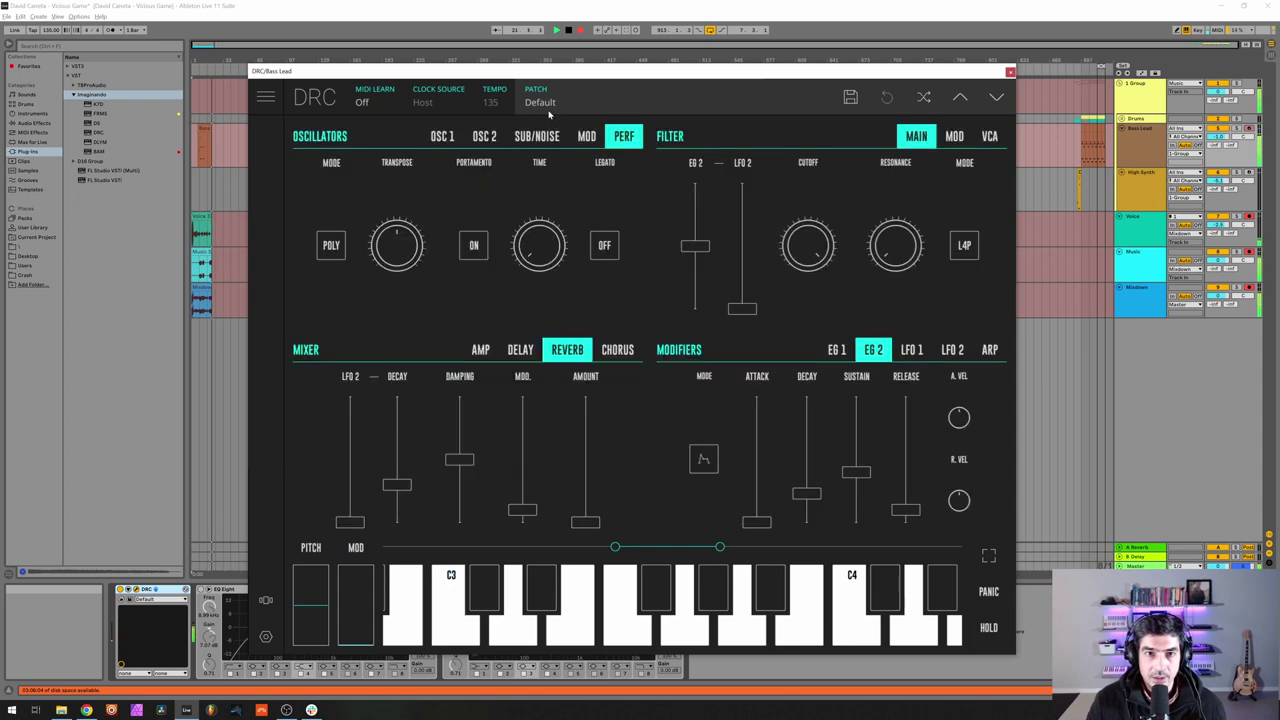
Bring up DRC's AMP mixer levels and fine-tune the filter resonance.
{"action": "left_click", "coordinate": [547, 112]}
{"action": "left_click", "coordinate": [545, 112]}
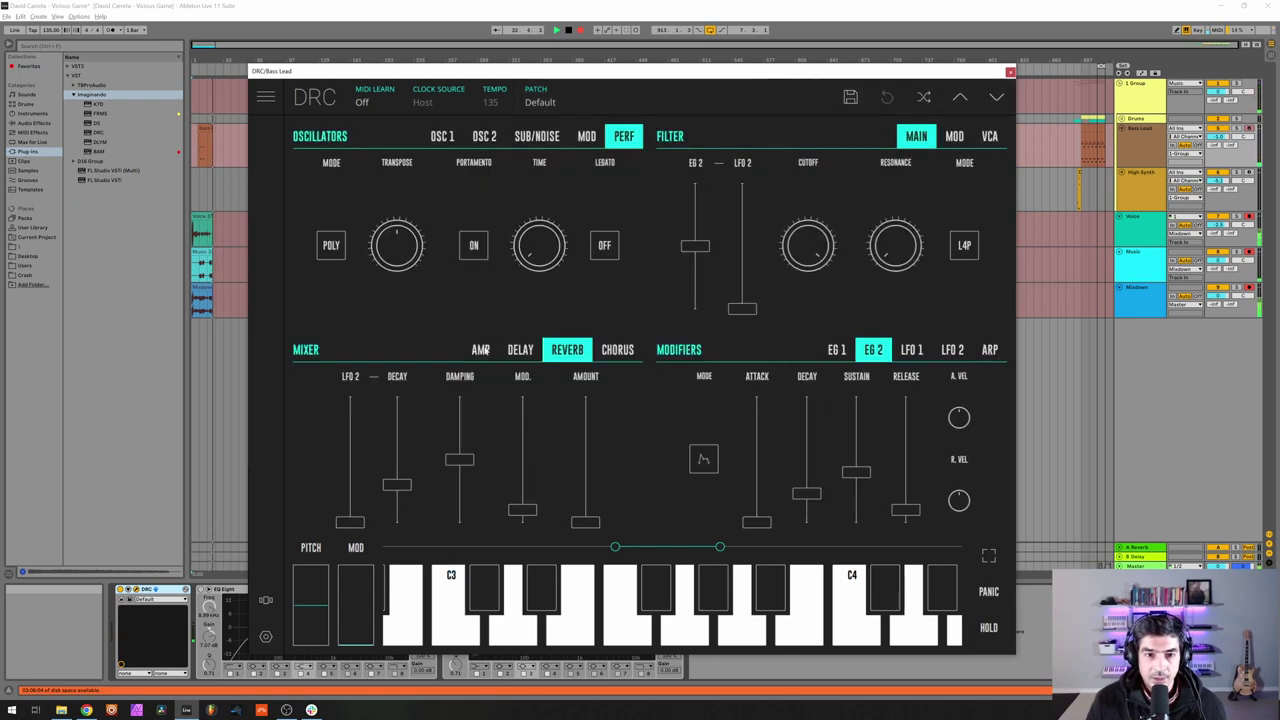
{"action": "left_click", "coordinate": [481, 349]}
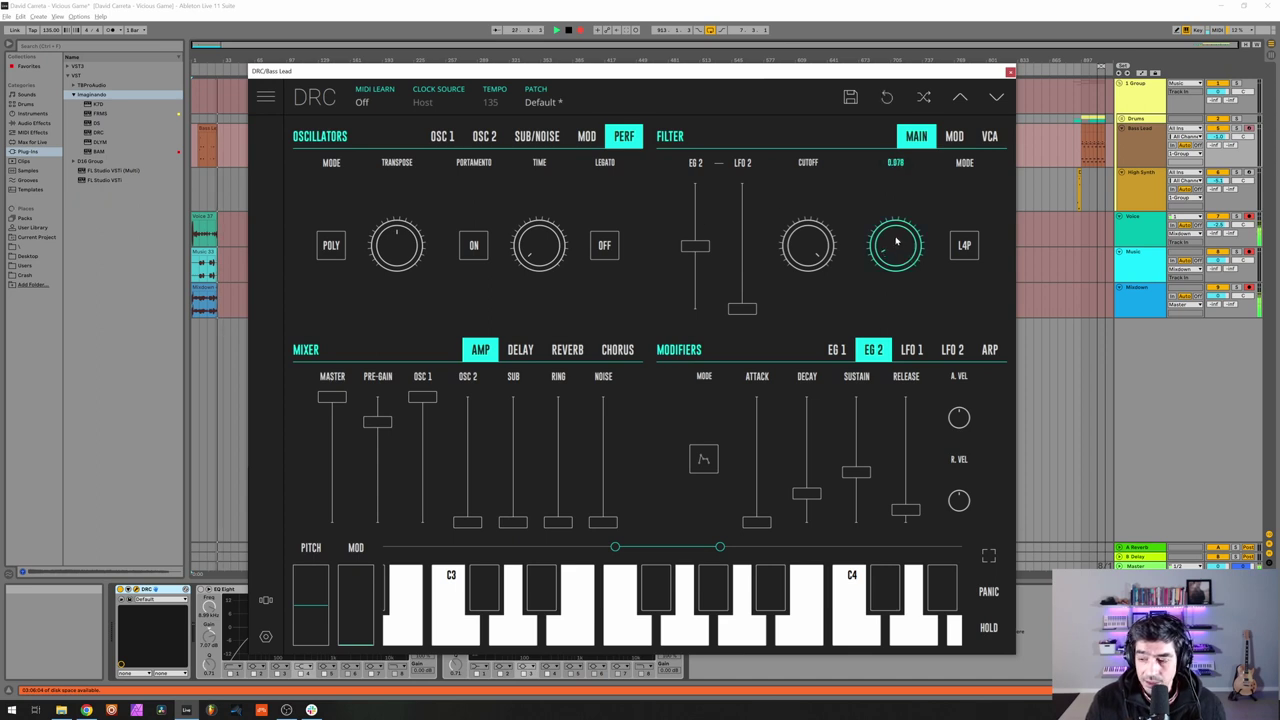
{"action": "left_click_drag", "start_coordinate": [893, 232], "coordinate": [910, 229]}
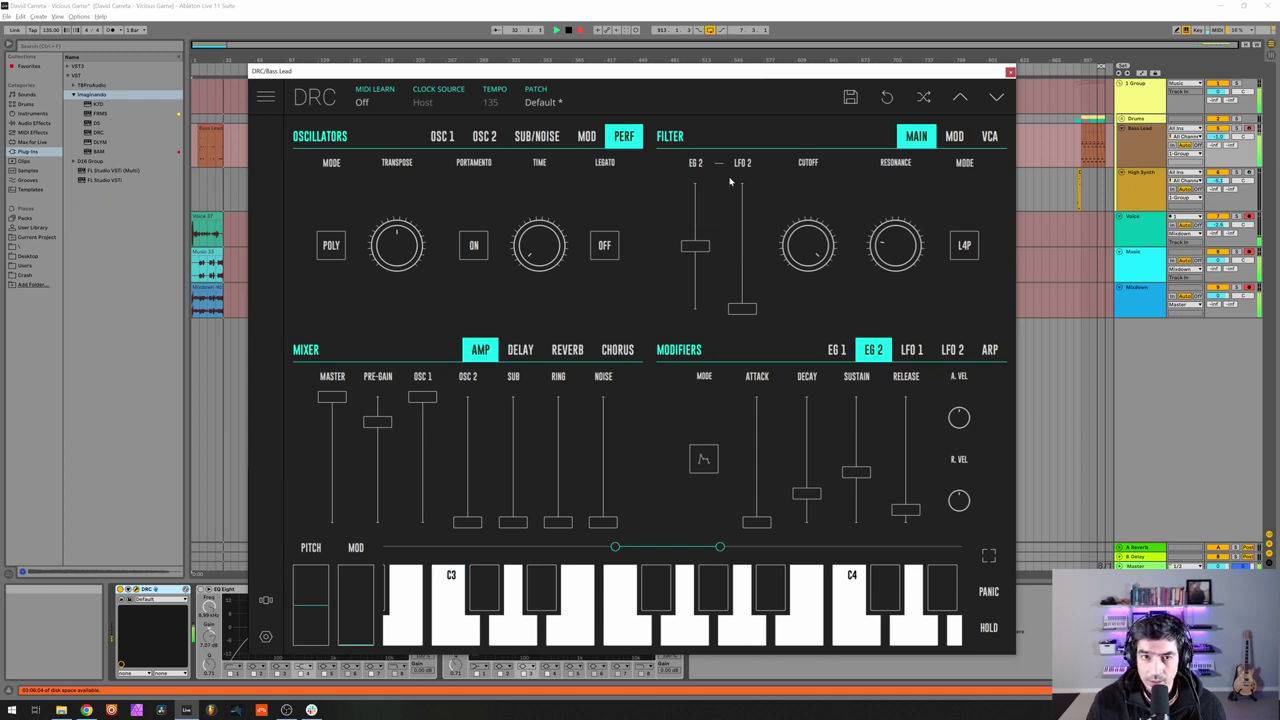
Set the voice mode to MONO, check the EG 1 and EG 2 envelopes, and close DRC.
{"action": "left_click", "coordinate": [331, 253]}
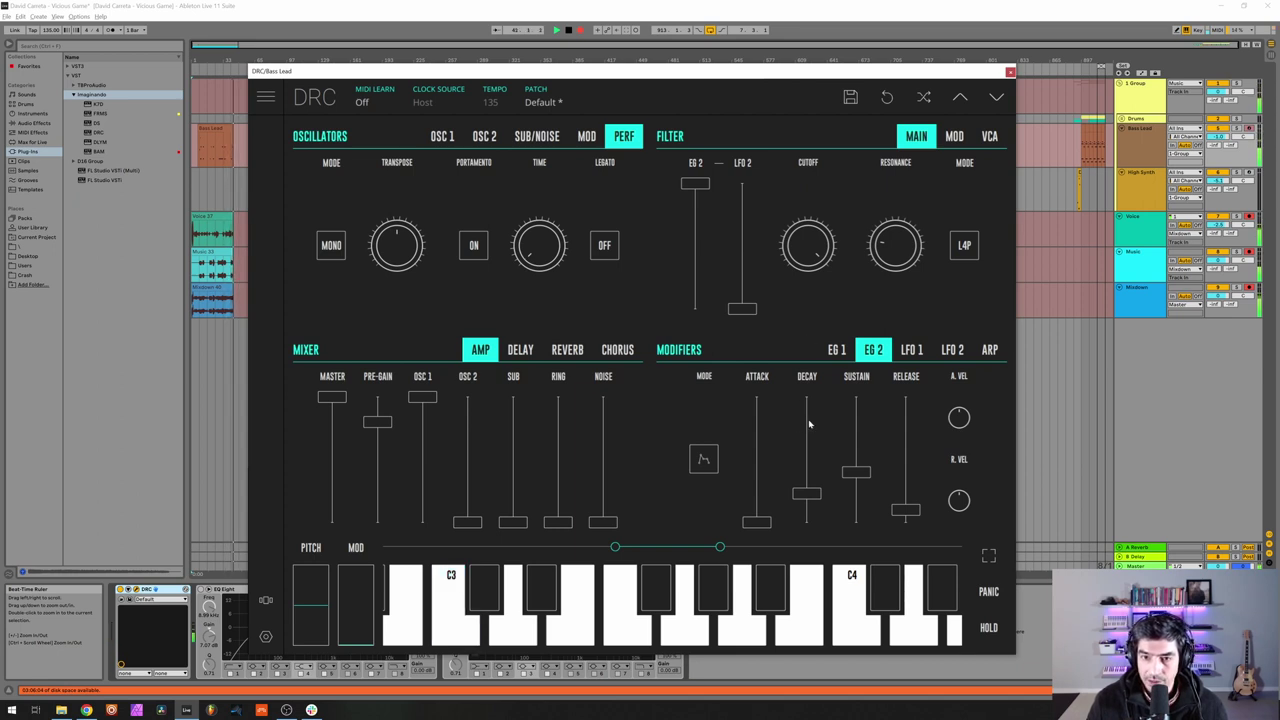
{"action": "left_click", "coordinate": [833, 349]}
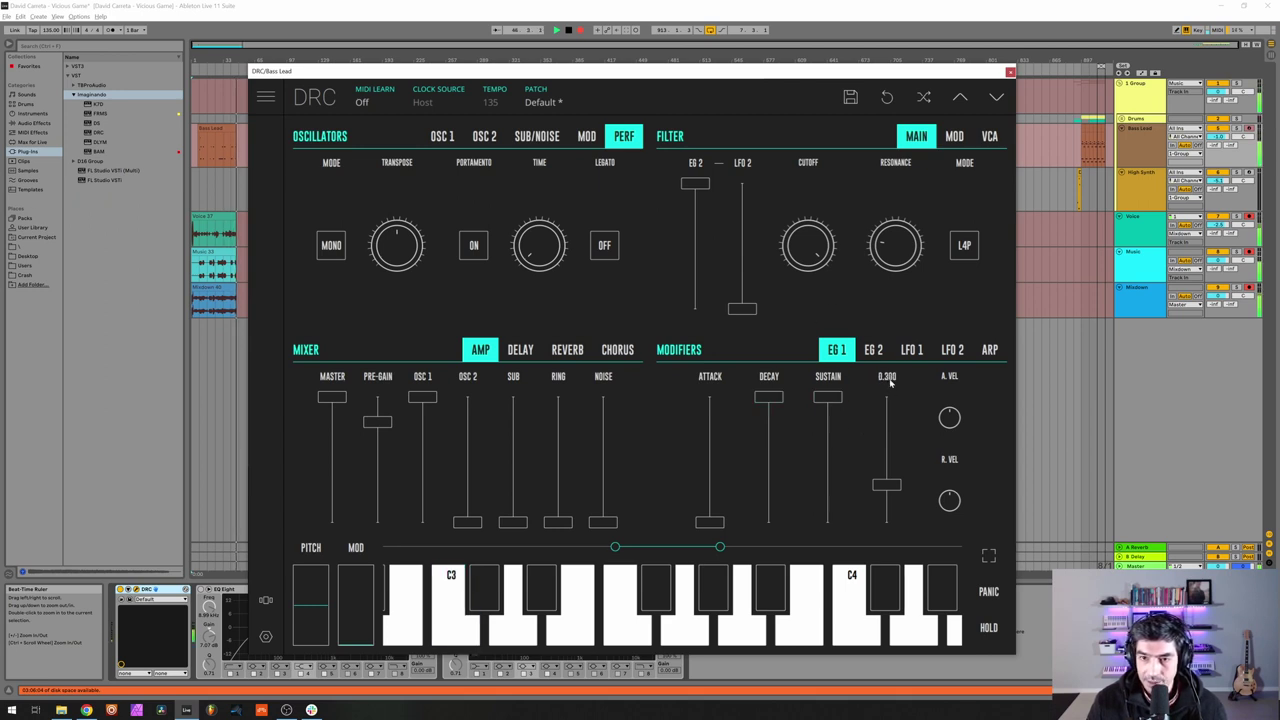
{"action": "left_click", "coordinate": [875, 350]}
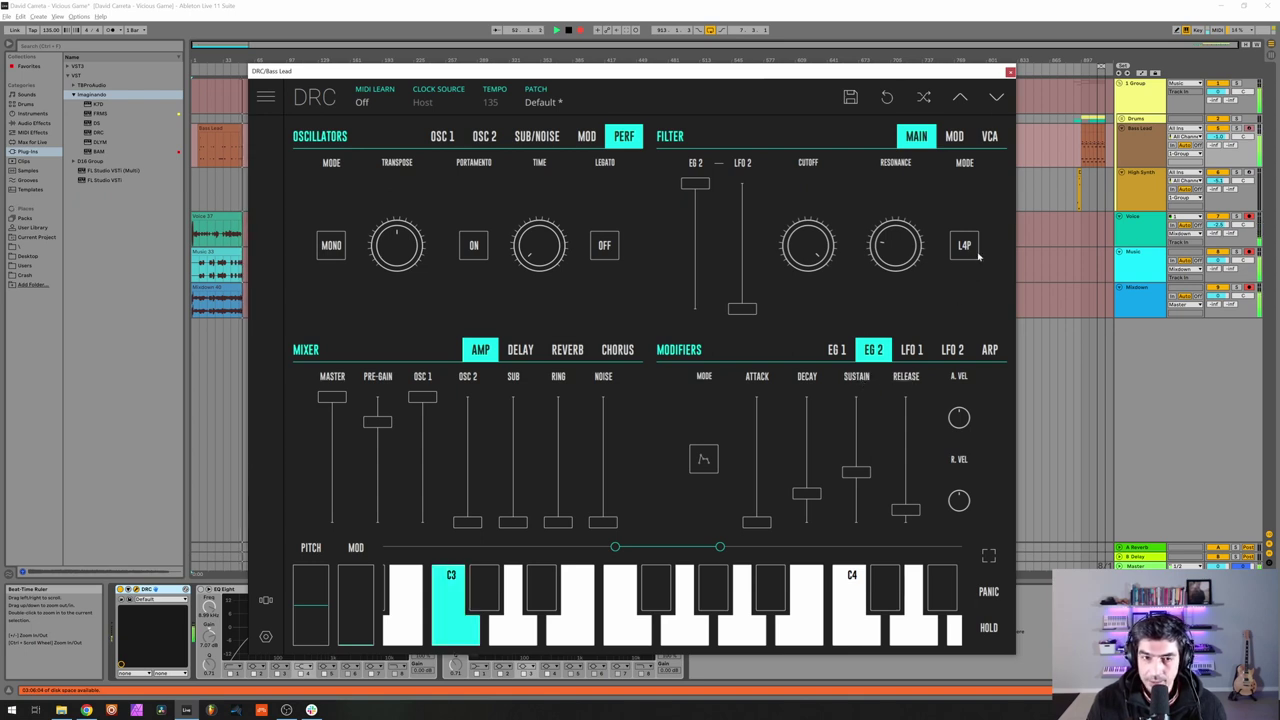
{"action": "left_click", "coordinate": [1010, 71]}
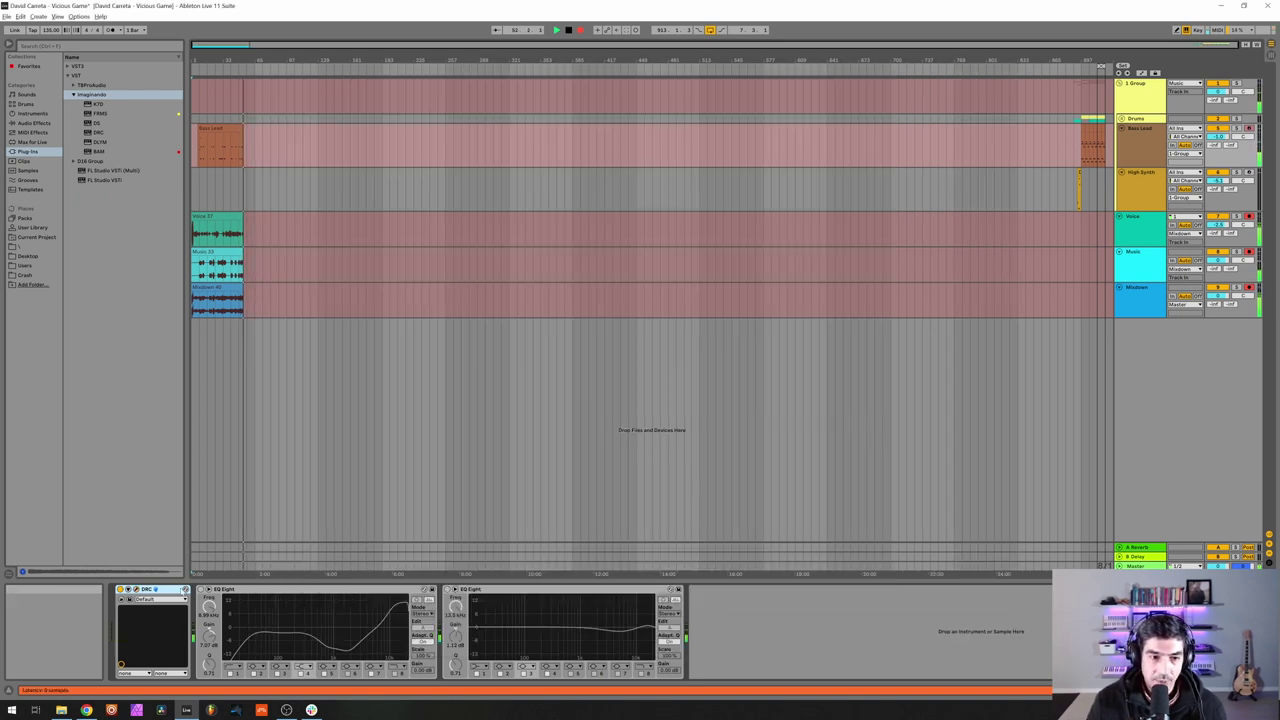
Adjust bands 1, 2 (111 Hz) and 7 on the first EQ Eight.
{"action": "left_click", "coordinate": [312, 652]}
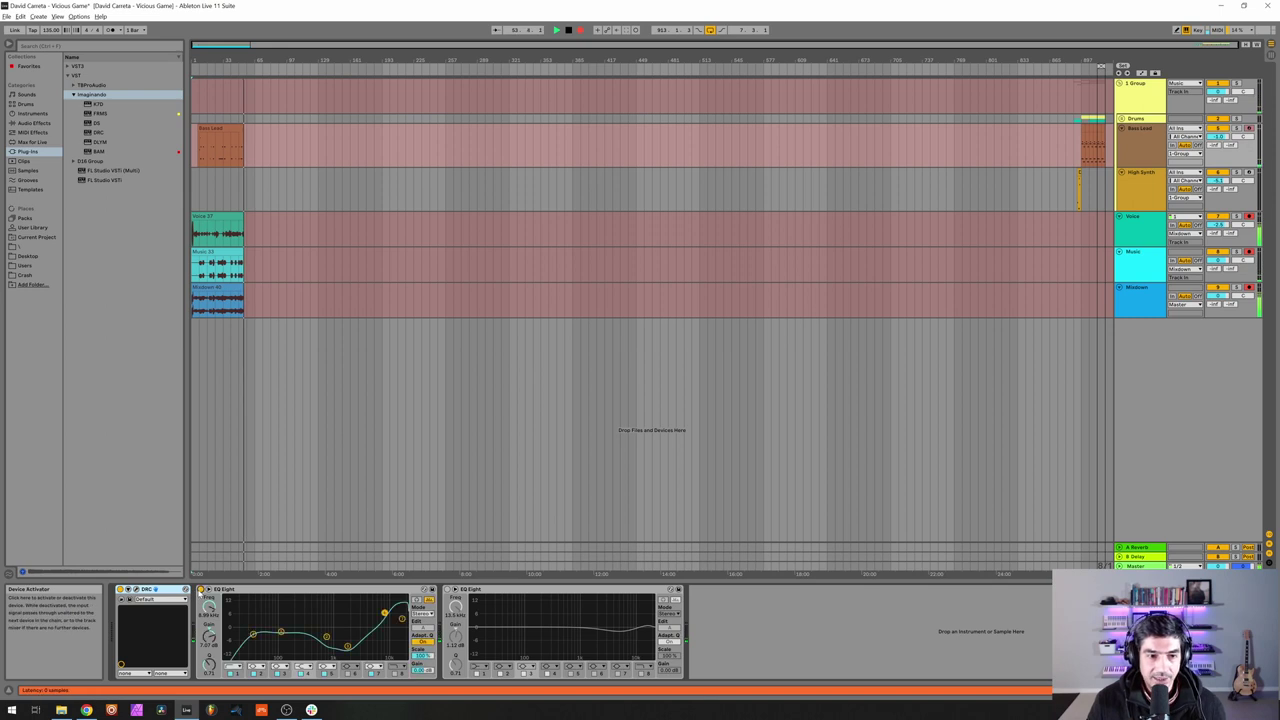
{"action": "left_click", "coordinate": [254, 636]}
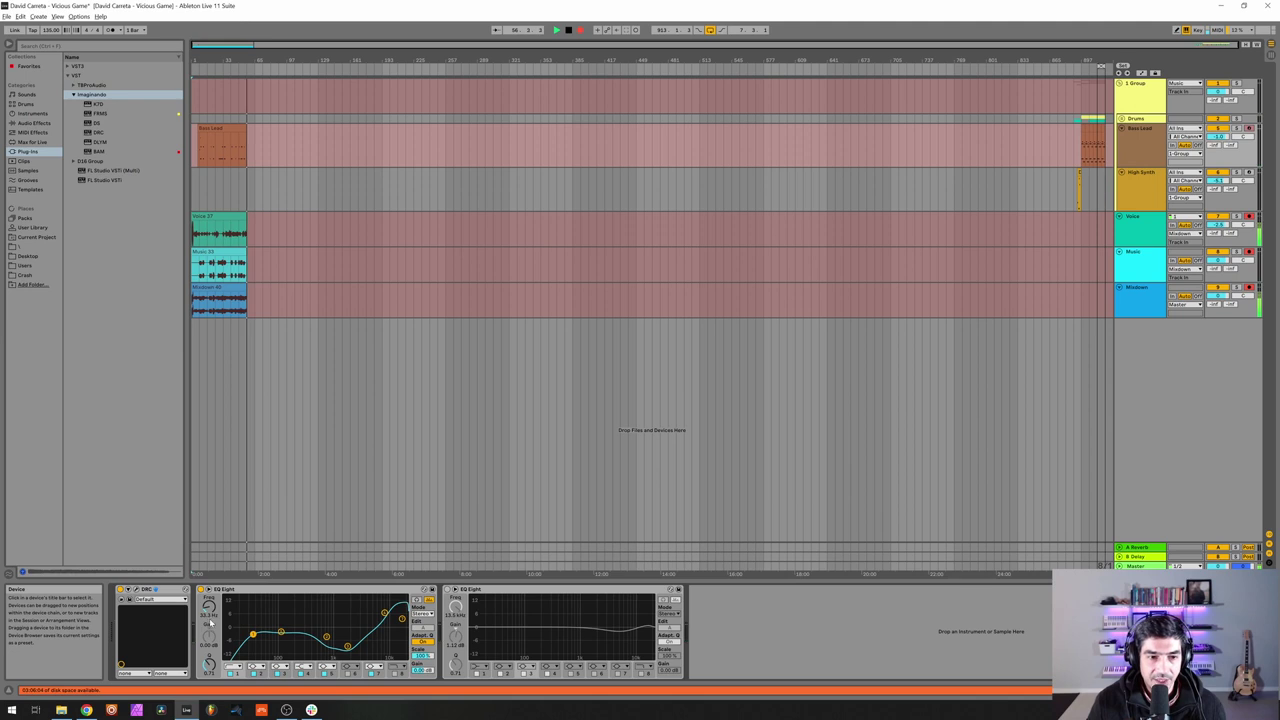
{"action": "left_click", "coordinate": [282, 633]}
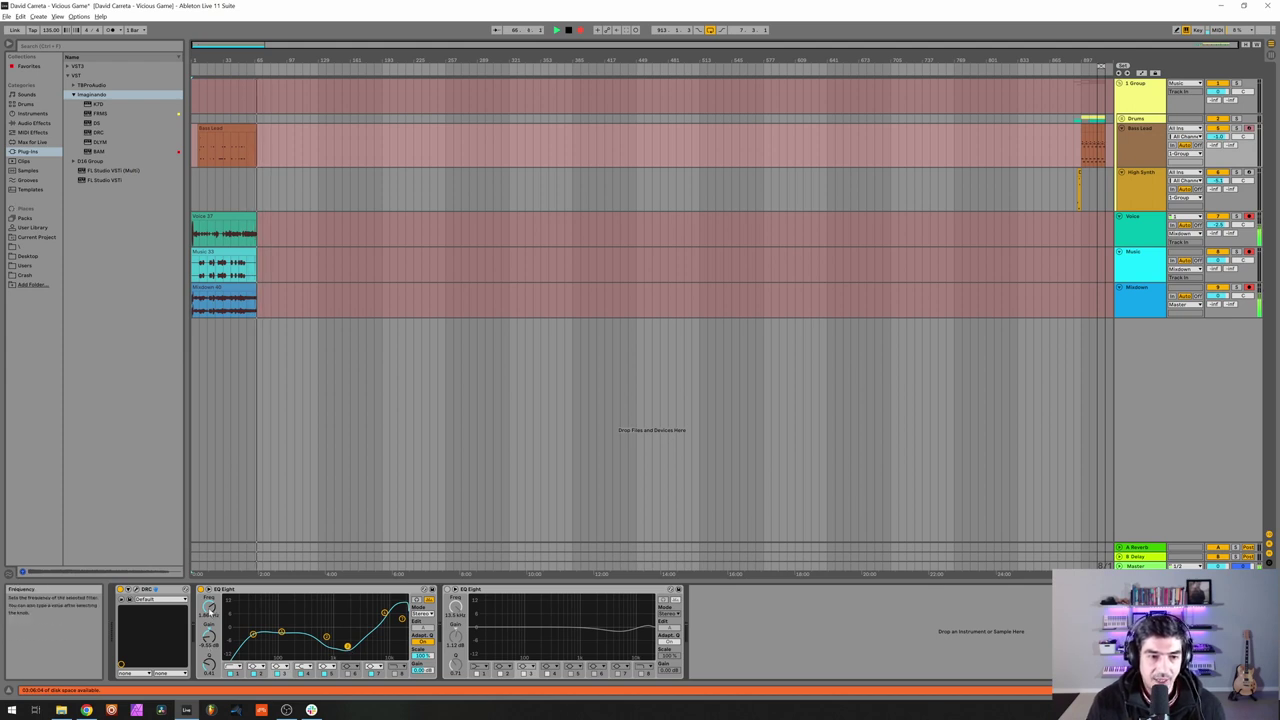
{"action": "left_click", "coordinate": [385, 613]}
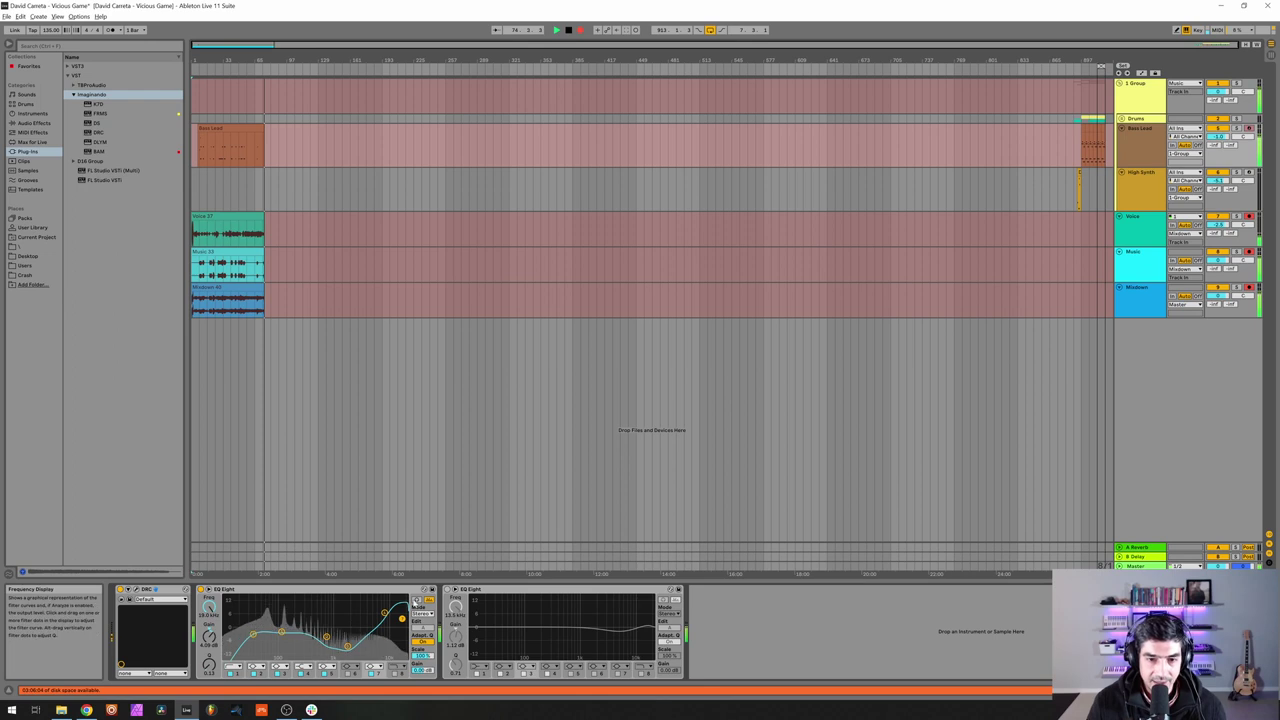
Enable the second EQ Eight and change its 13.5 kHz band gain.
{"action": "left_click", "coordinate": [448, 589]}
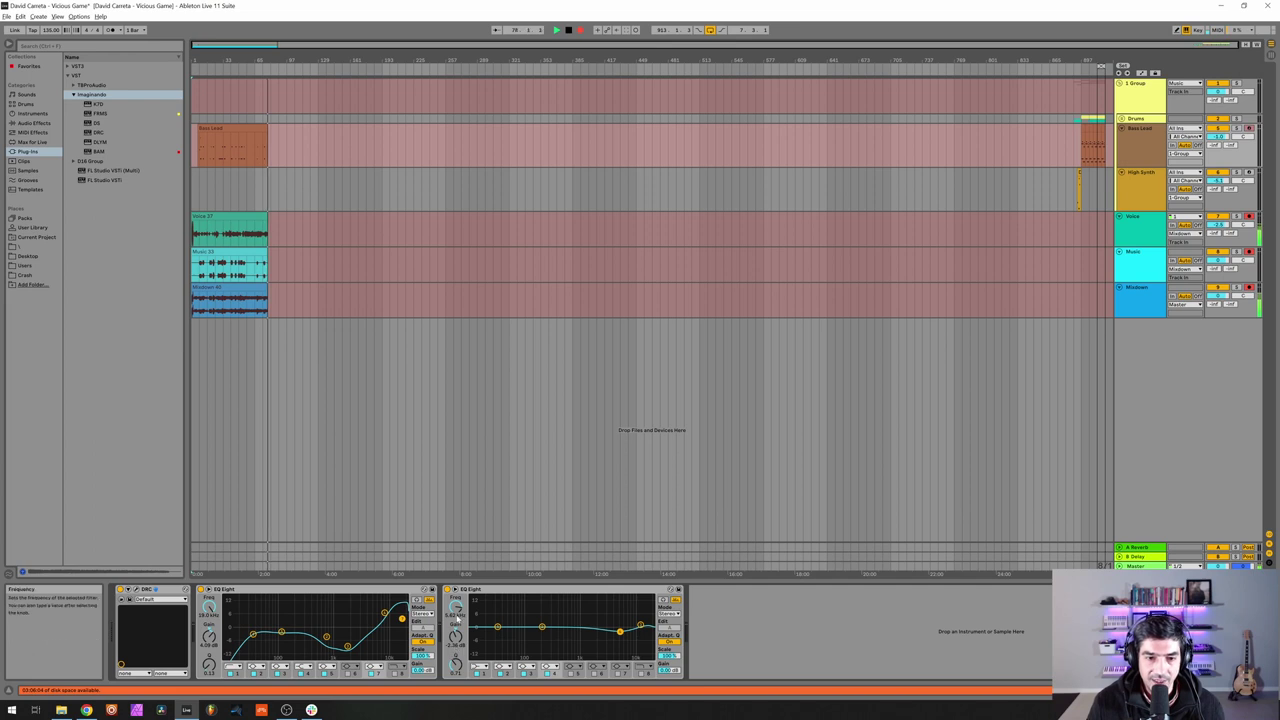
{"action": "left_click", "coordinate": [640, 626]}
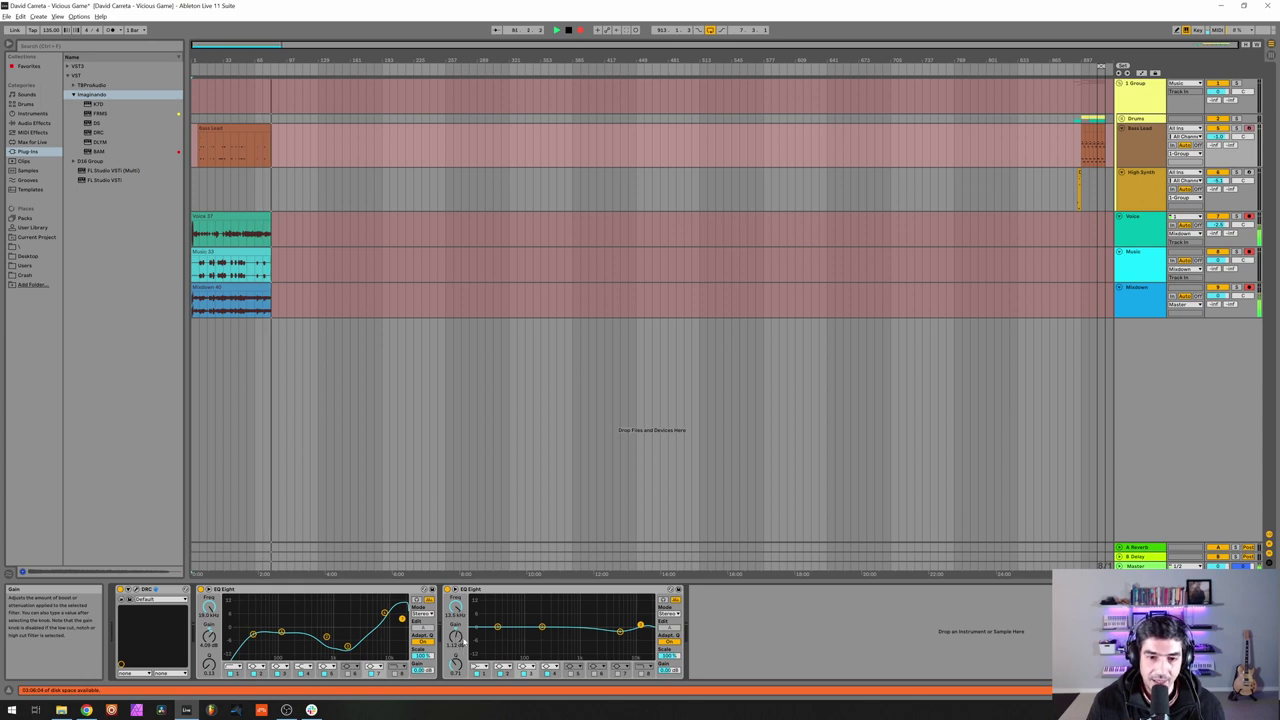
{"action": "left_click_drag", "start_coordinate": [463, 640], "coordinate": [463, 634]}
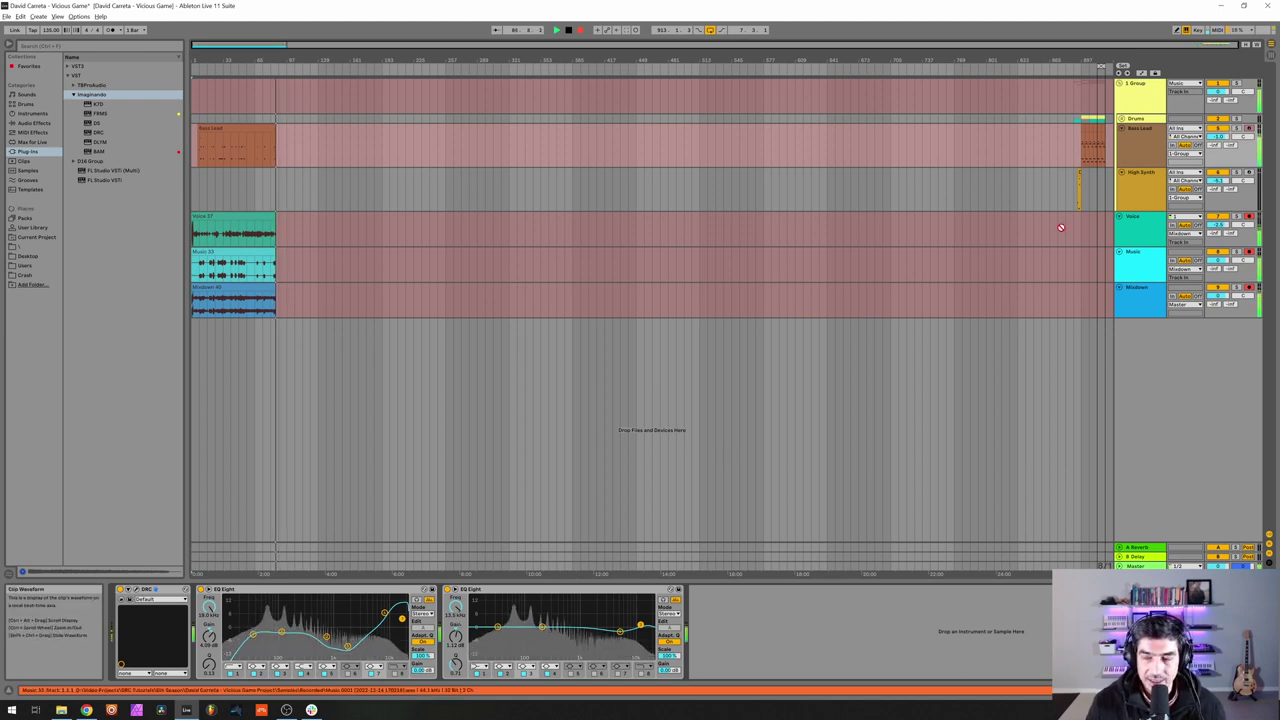
Select High Synth and open its DRC window at 150% scale.
{"action": "left_click", "coordinate": [1135, 200]}
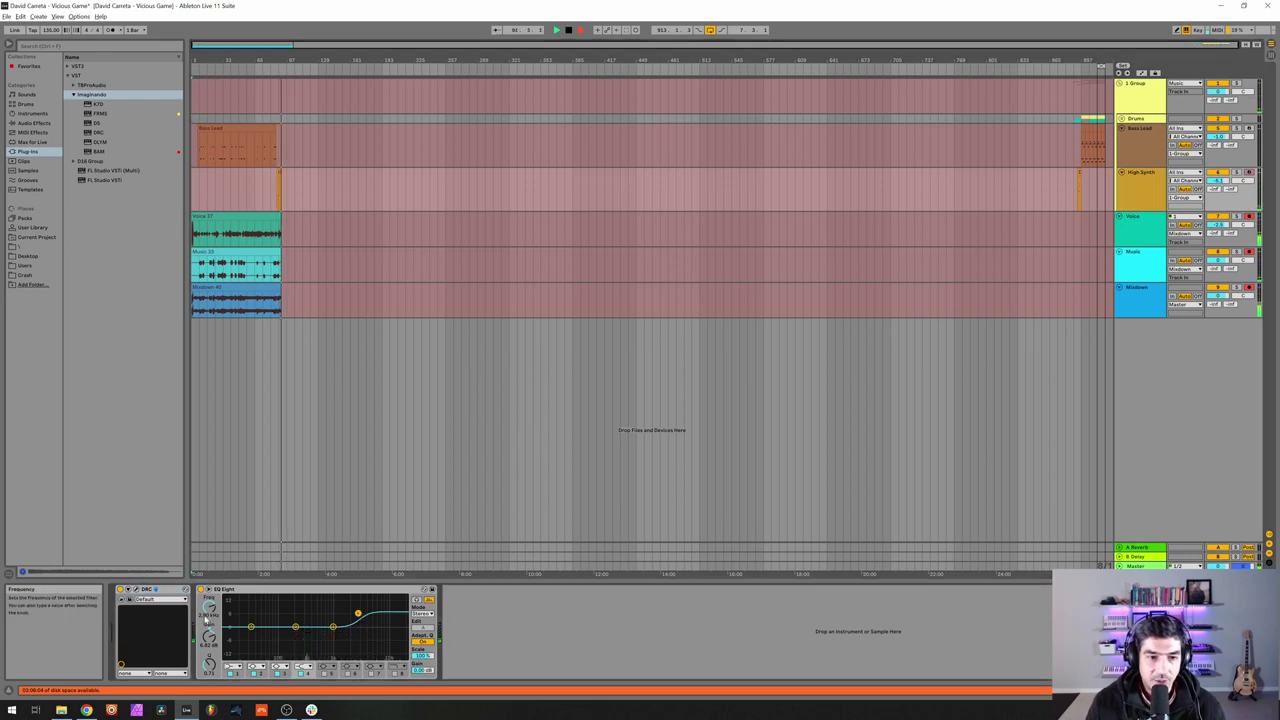
{"action": "left_click", "coordinate": [137, 591]}
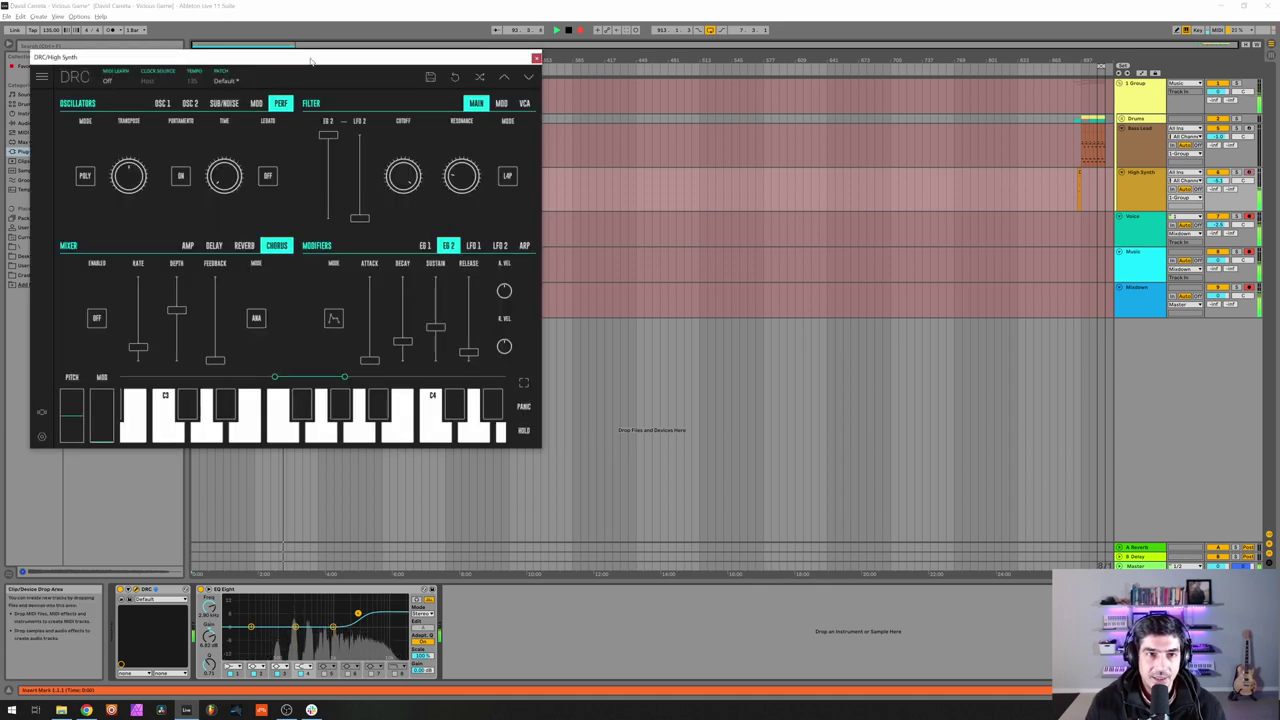
{"action": "left_click_drag", "start_coordinate": [308, 56], "coordinate": [635, 128]}
{"action": "left_click", "coordinate": [367, 144]}
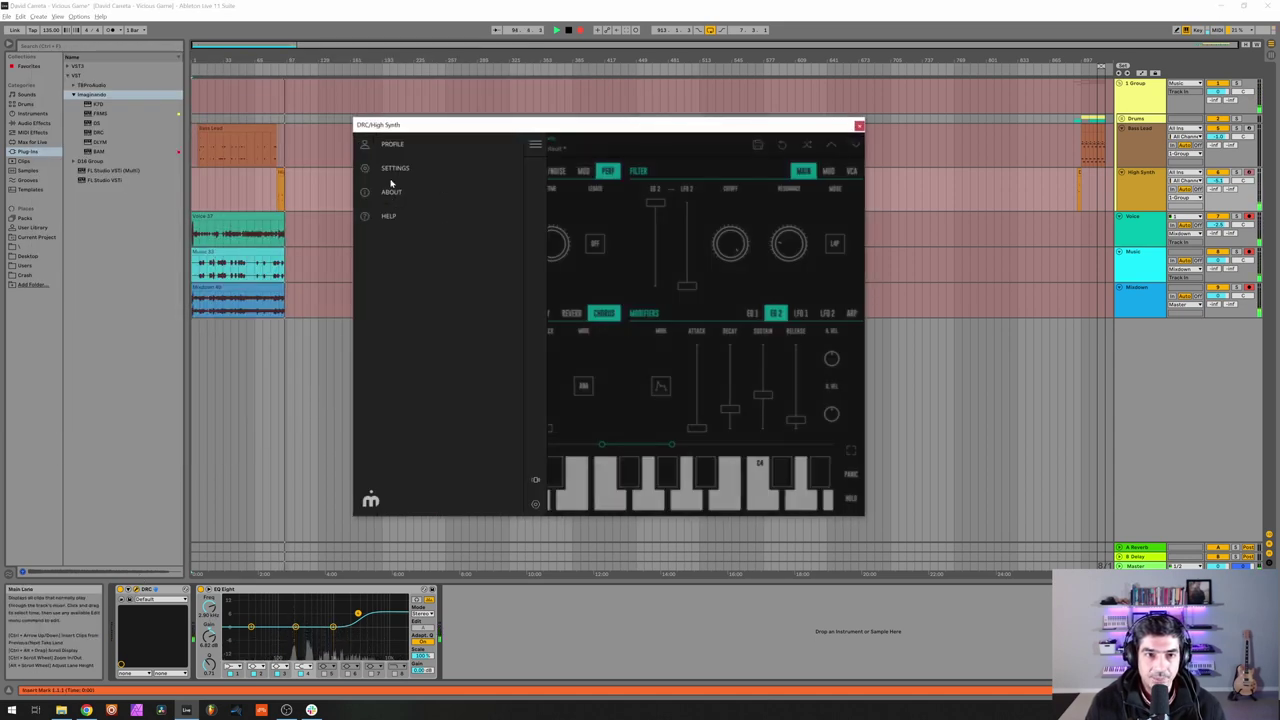
{"action": "left_click", "coordinate": [388, 166]}
{"action": "left_click", "coordinate": [391, 189]}
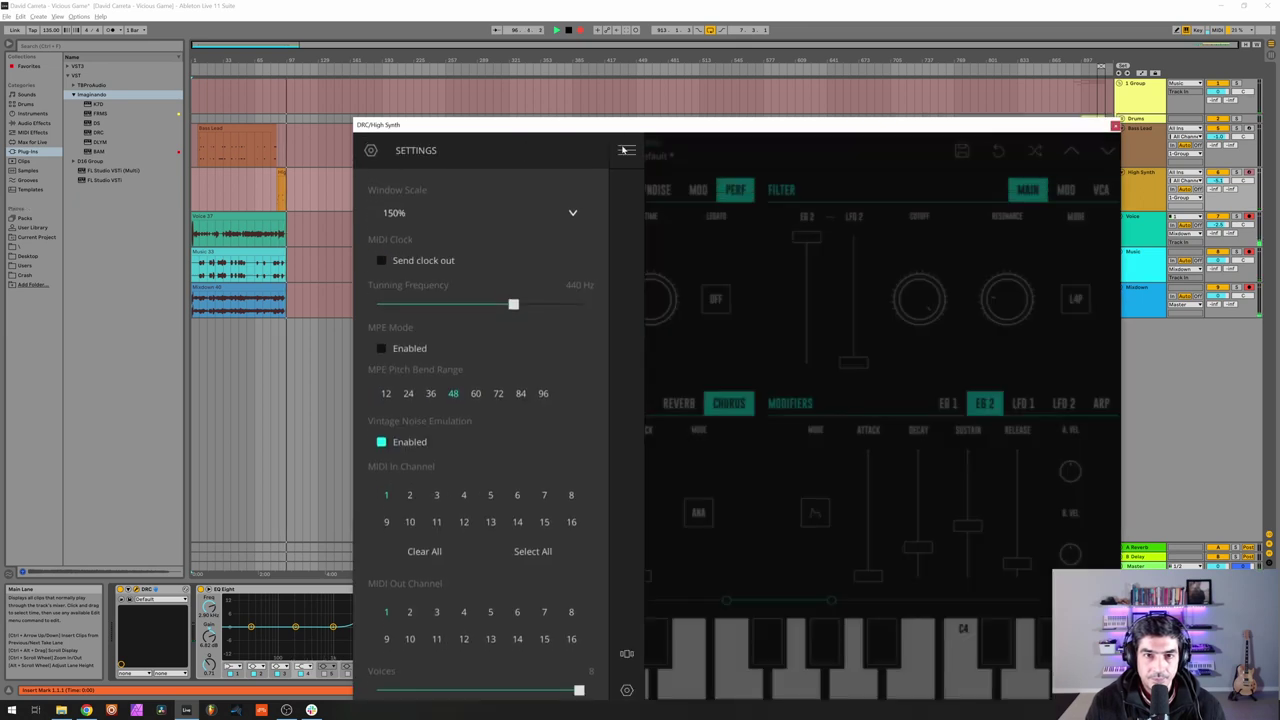
{"action": "left_click", "coordinate": [626, 150]}
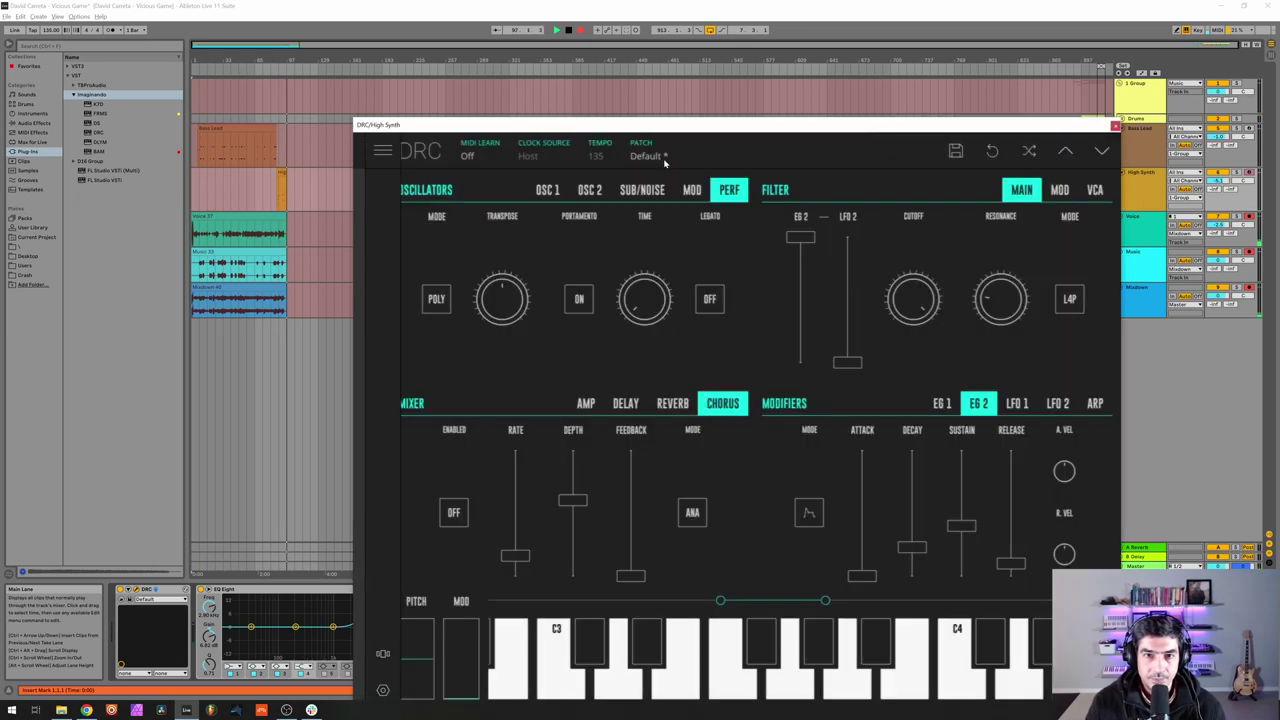
Load DRC's Default patch and show the mixer's AMP levels.
{"action": "left_click", "coordinate": [641, 156]}
{"action": "left_click", "coordinate": [631, 222]}
{"action": "left_click_drag", "start_coordinate": [630, 132], "coordinate": [545, 80]}
{"action": "left_click", "coordinate": [557, 100]}
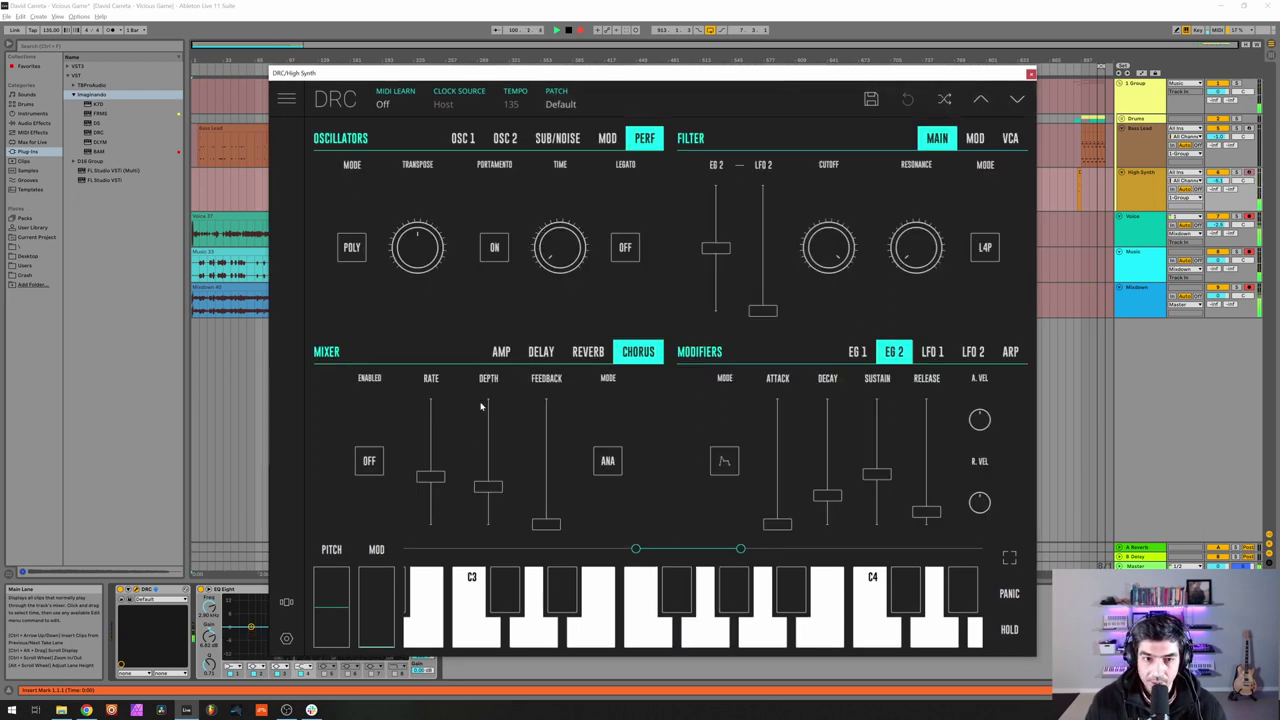
{"action": "left_click", "coordinate": [503, 352]}
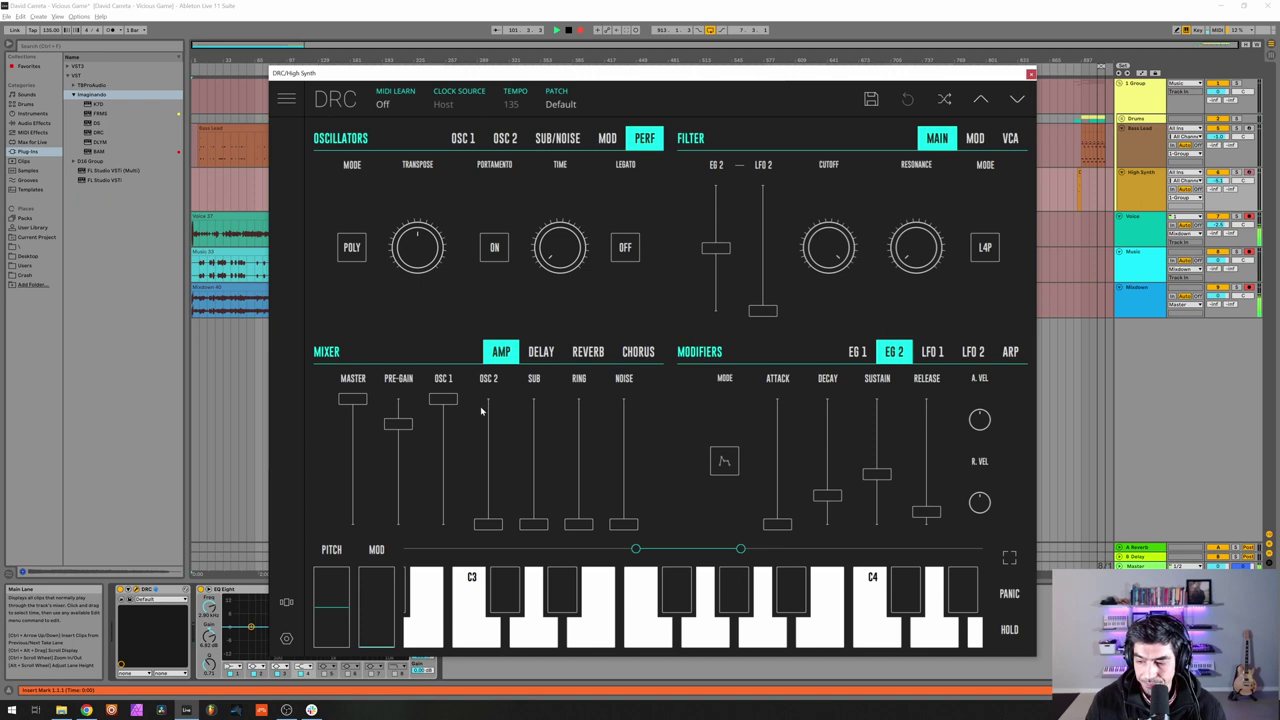
Lower DRC's pre-gain, raise OSC 2 to 0.673 and the sub oscillator to about 0.285.
{"action": "left_click_drag", "start_coordinate": [398, 428], "coordinate": [409, 449]}
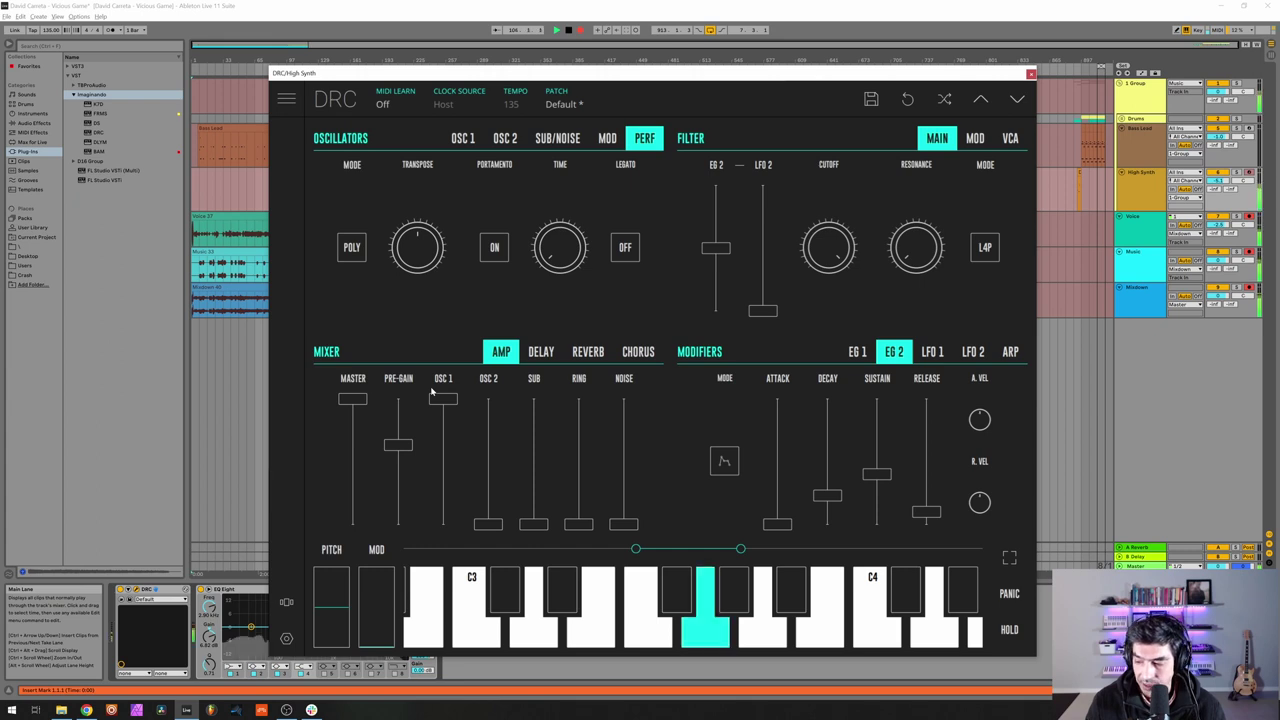
{"action": "left_click_drag", "start_coordinate": [487, 472], "coordinate": [496, 443]}
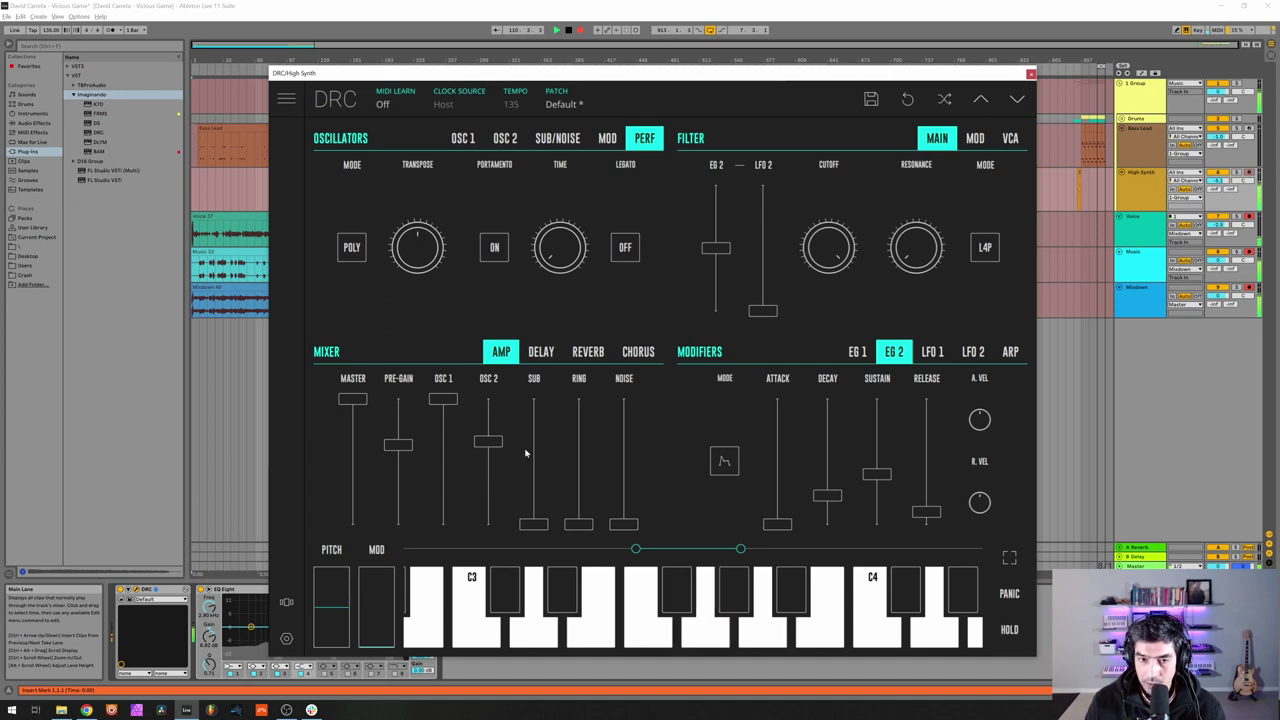
{"action": "mouse_move", "coordinate": [535, 478]}
{"action": "left_mouse_down"}
{"action": "mouse_move", "coordinate": [531, 500]}
{"action": "mouse_move", "coordinate": [541, 491]}
{"action": "left_mouse_up"}
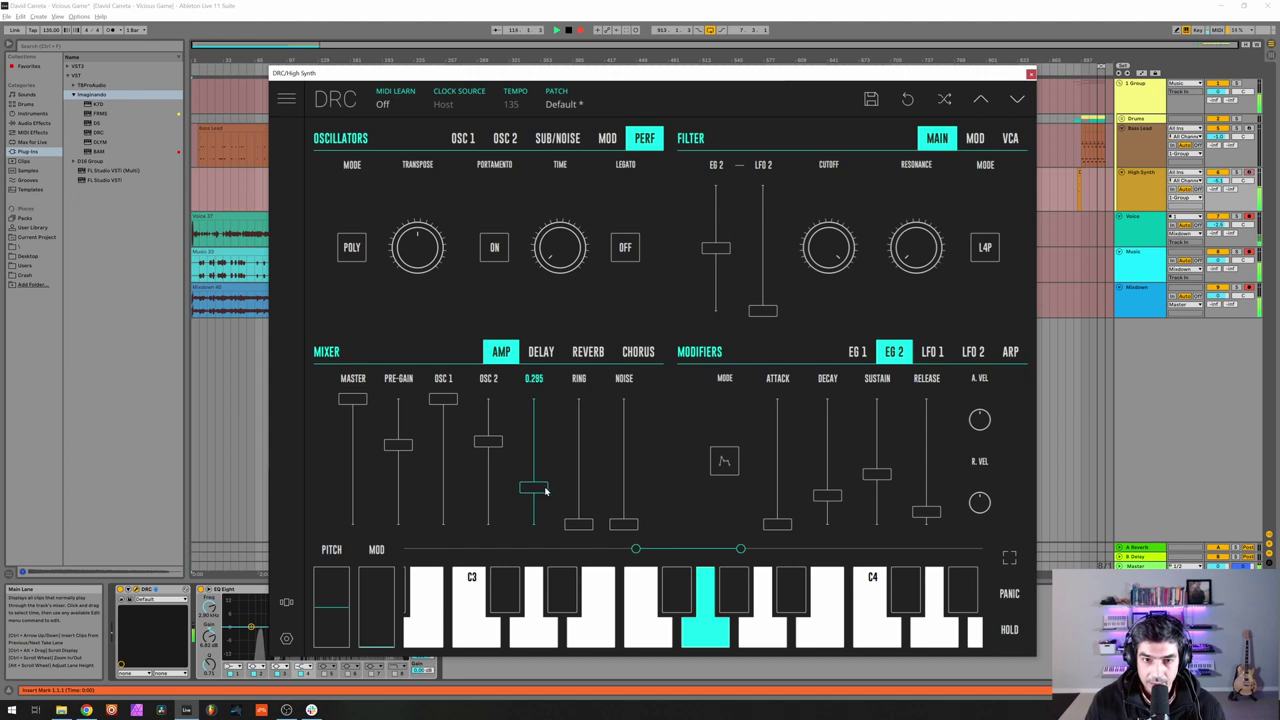
{"action": "left_click_drag", "start_coordinate": [545, 490], "coordinate": [540, 488]}
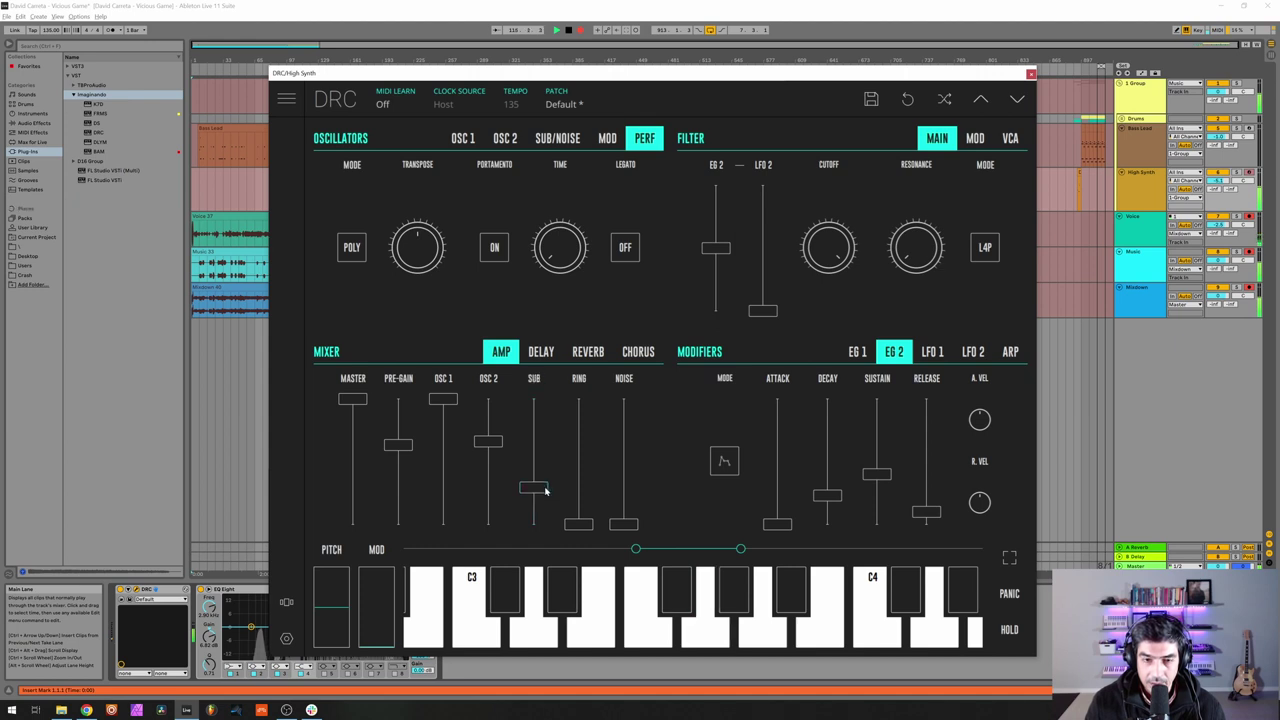
{"action": "left_click", "coordinate": [504, 139]}
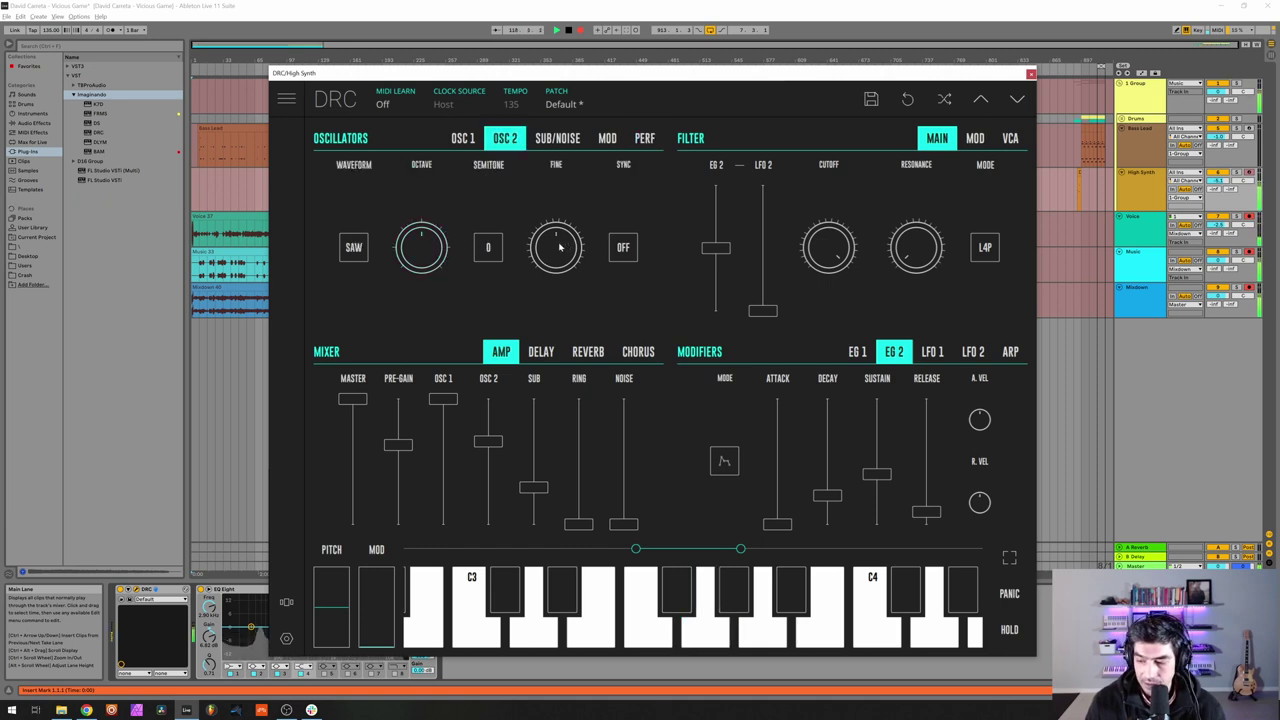
Raise the OSC 2 fine tuning to about 0.012.
{"action": "left_click_drag", "start_coordinate": [562, 255], "coordinate": [559, 248]}
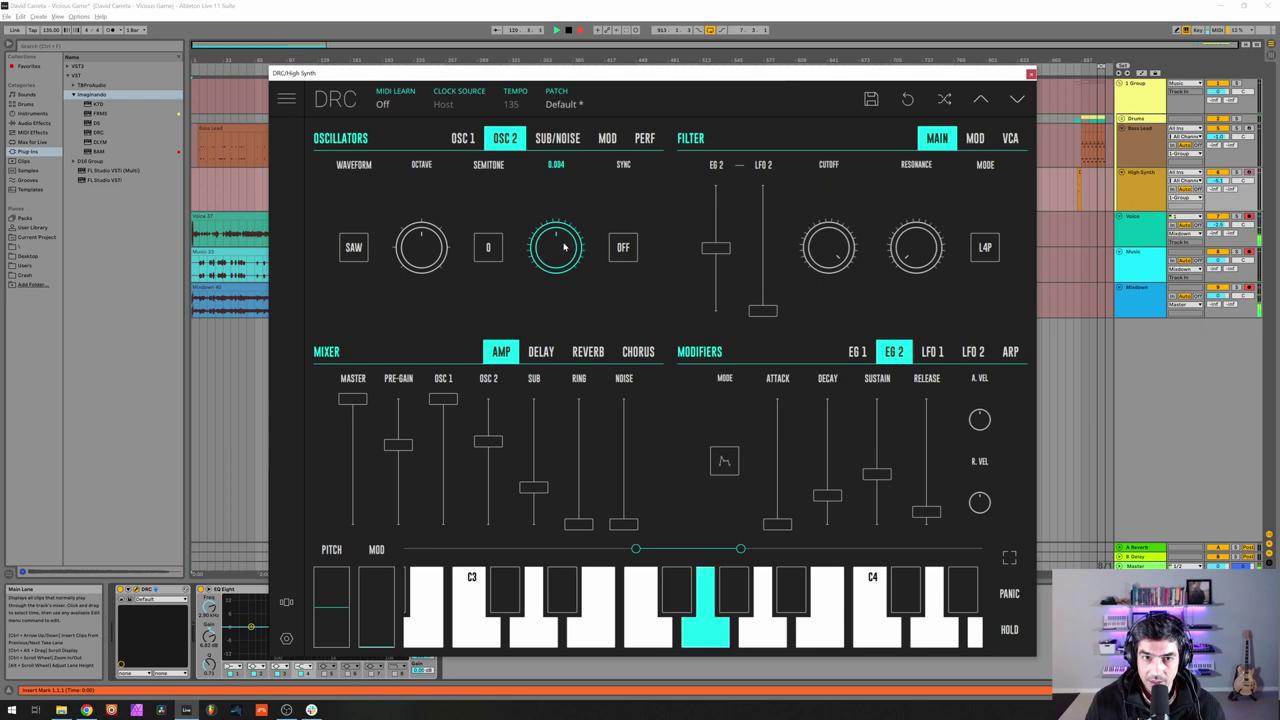
{"action": "left_click_drag", "start_coordinate": [562, 247], "coordinate": [563, 246]}
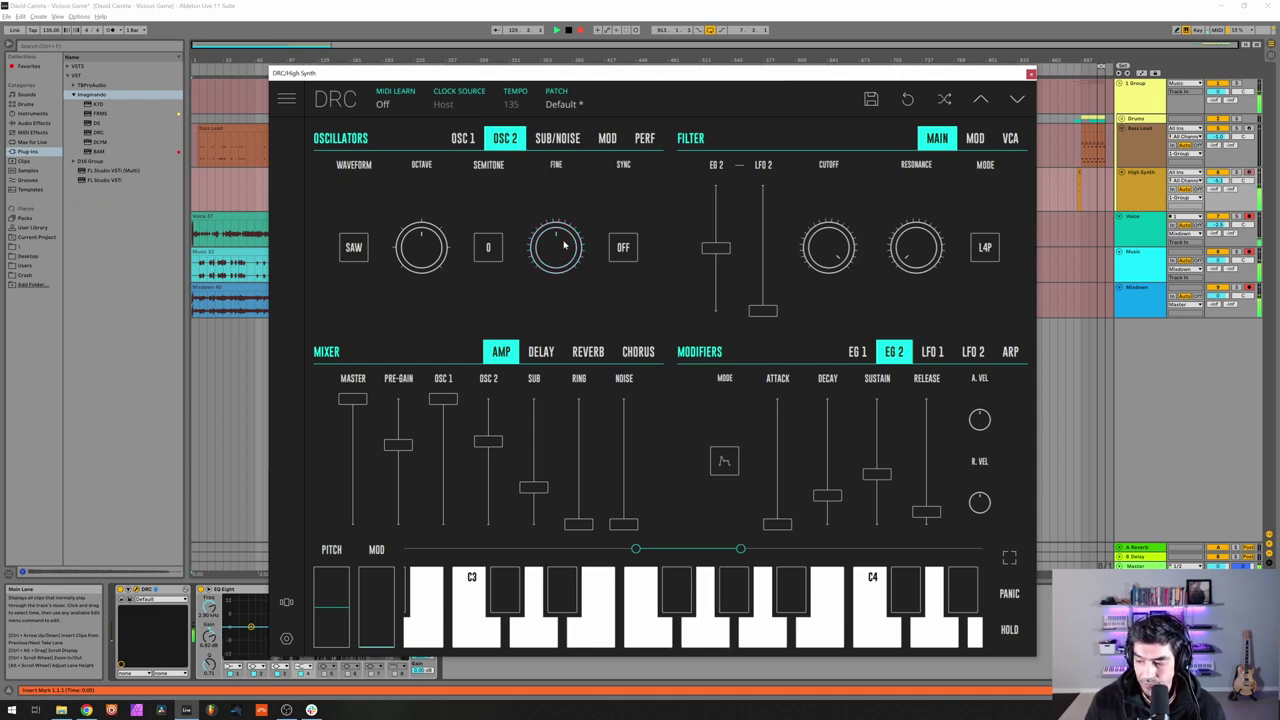
{"action": "left_click", "coordinate": [555, 138]}
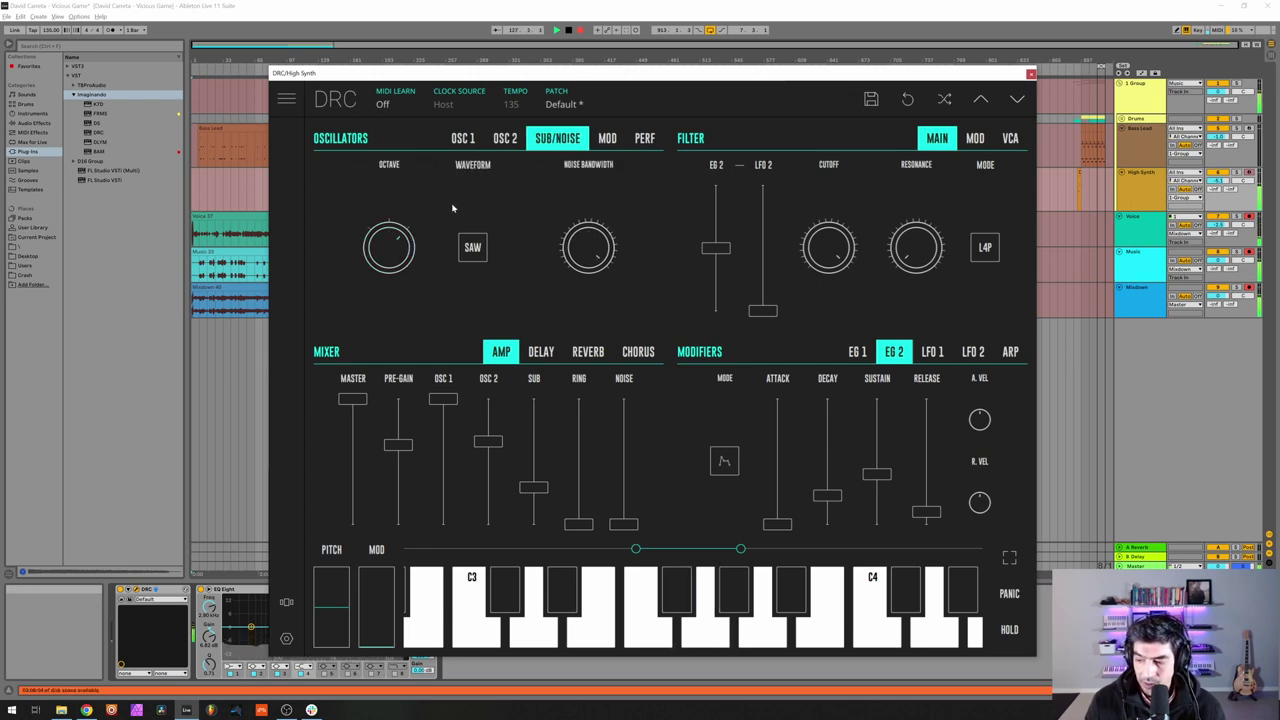
Set DRC's LFO 1 rate to about 0.410.
{"action": "left_click", "coordinate": [935, 352]}
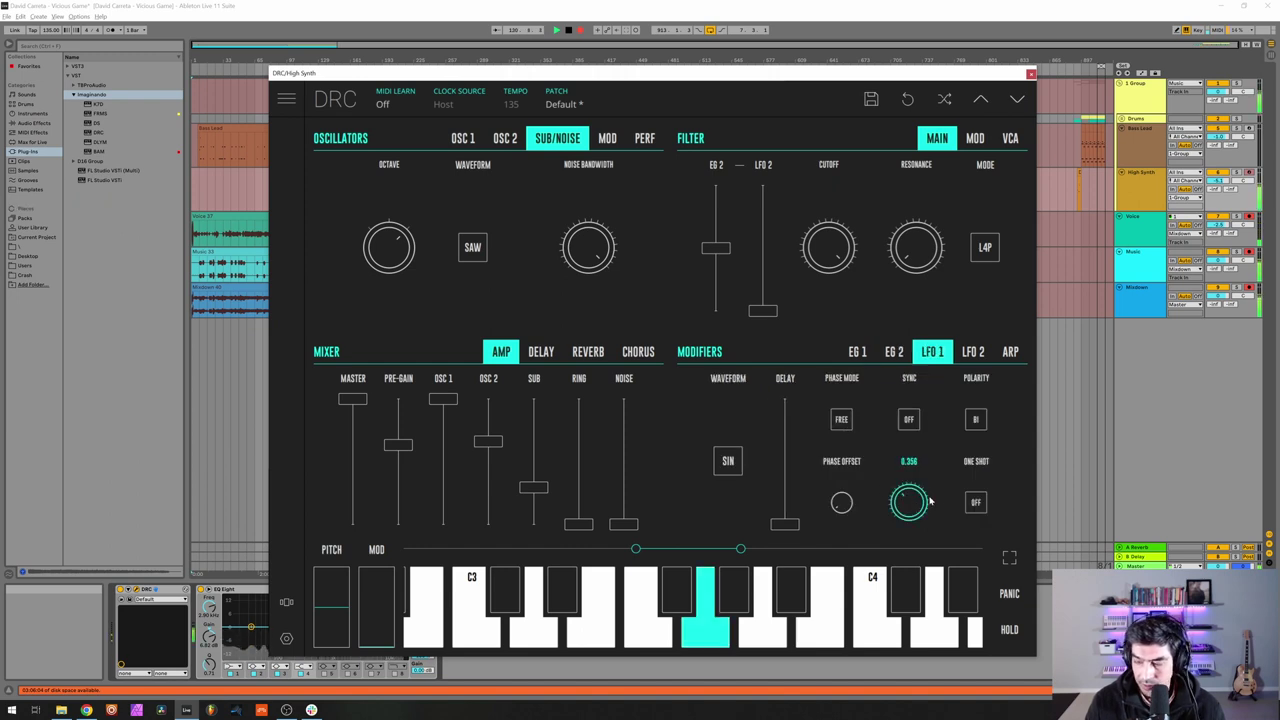
{"action": "left_click_drag", "start_coordinate": [913, 507], "coordinate": [955, 490]}
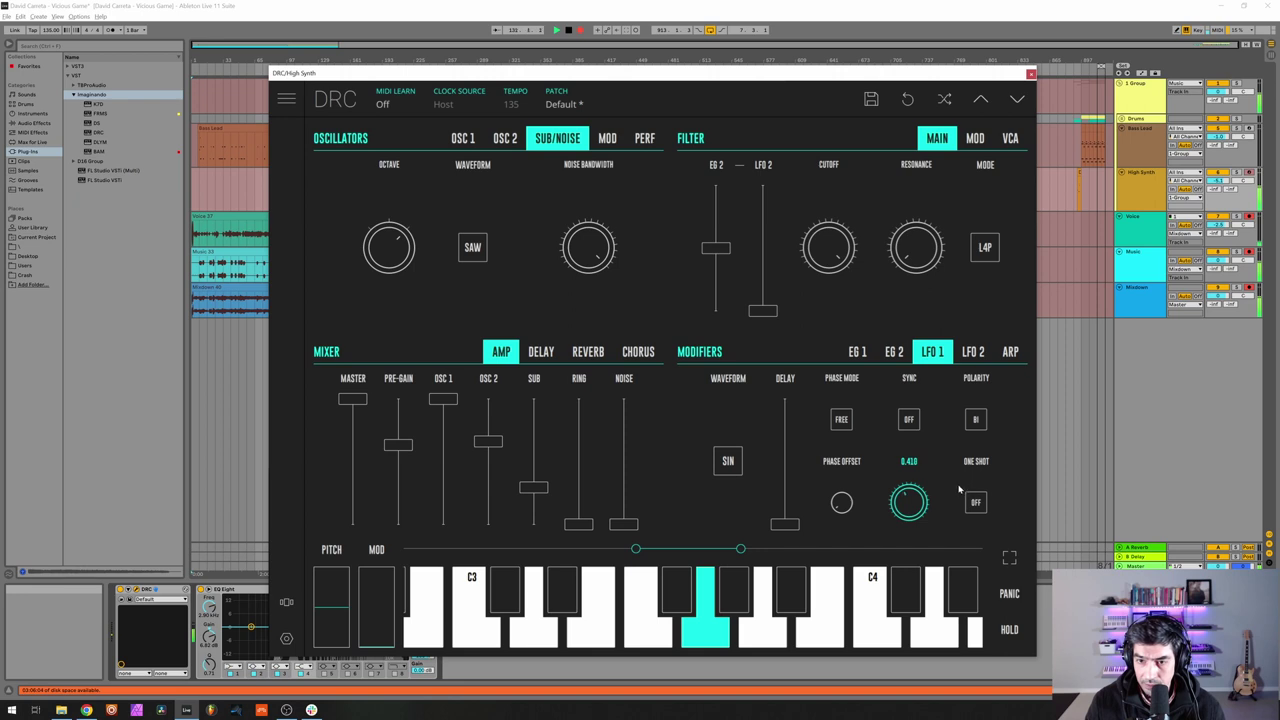
{"action": "left_click", "coordinate": [608, 138]}
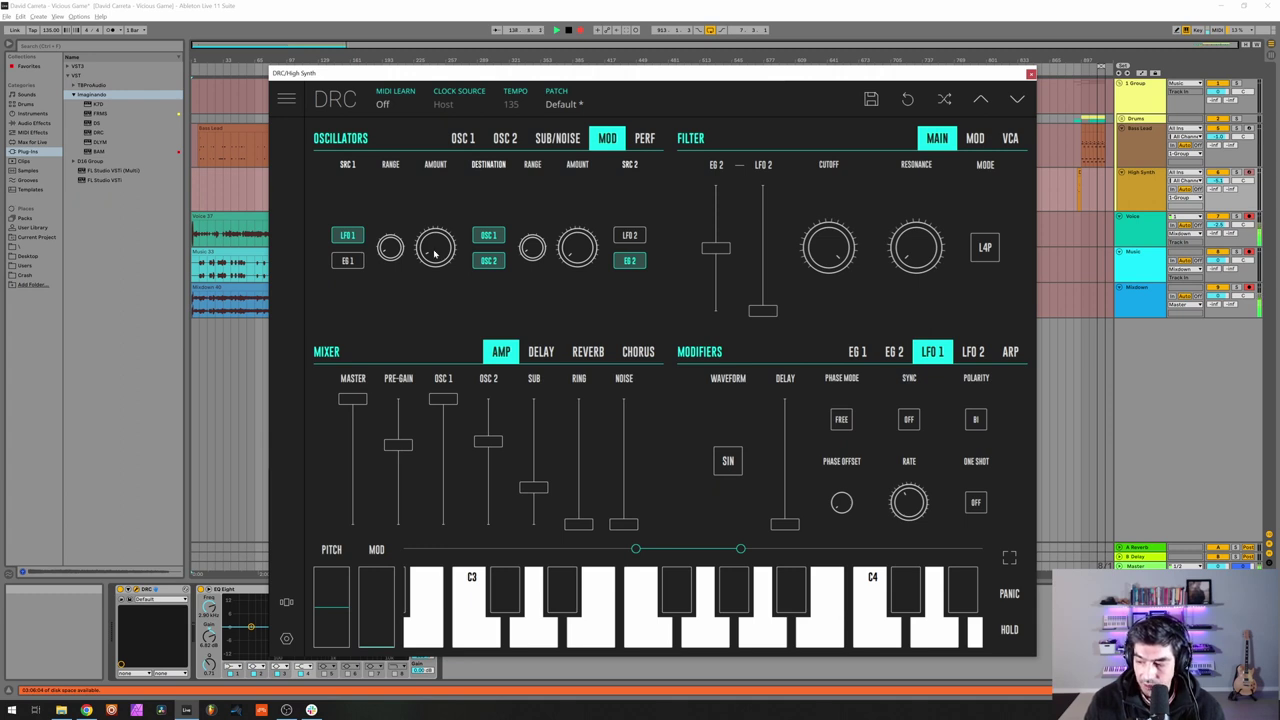
Widen the MOD range, max the filter's EG 2 amount, and raise resonance to 0.18.
{"action": "left_click_drag", "start_coordinate": [433, 255], "coordinate": [434, 251]}
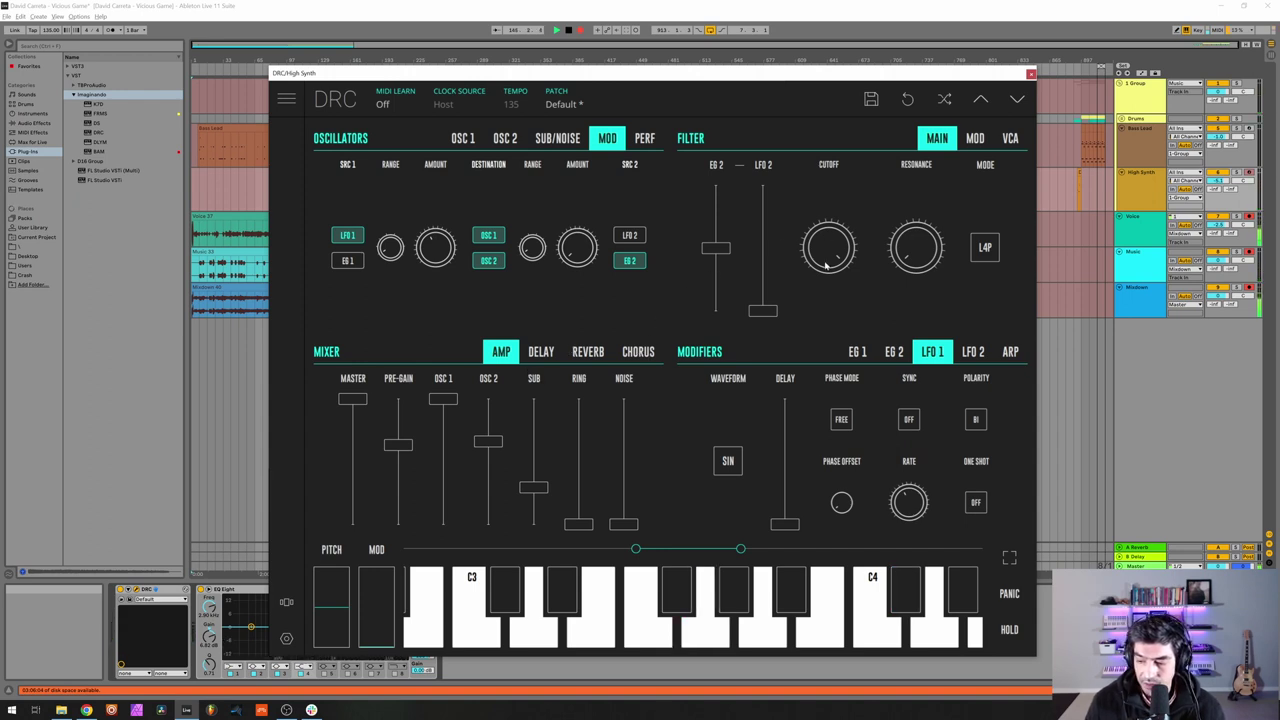
{"action": "left_click_drag", "start_coordinate": [715, 221], "coordinate": [716, 185]}
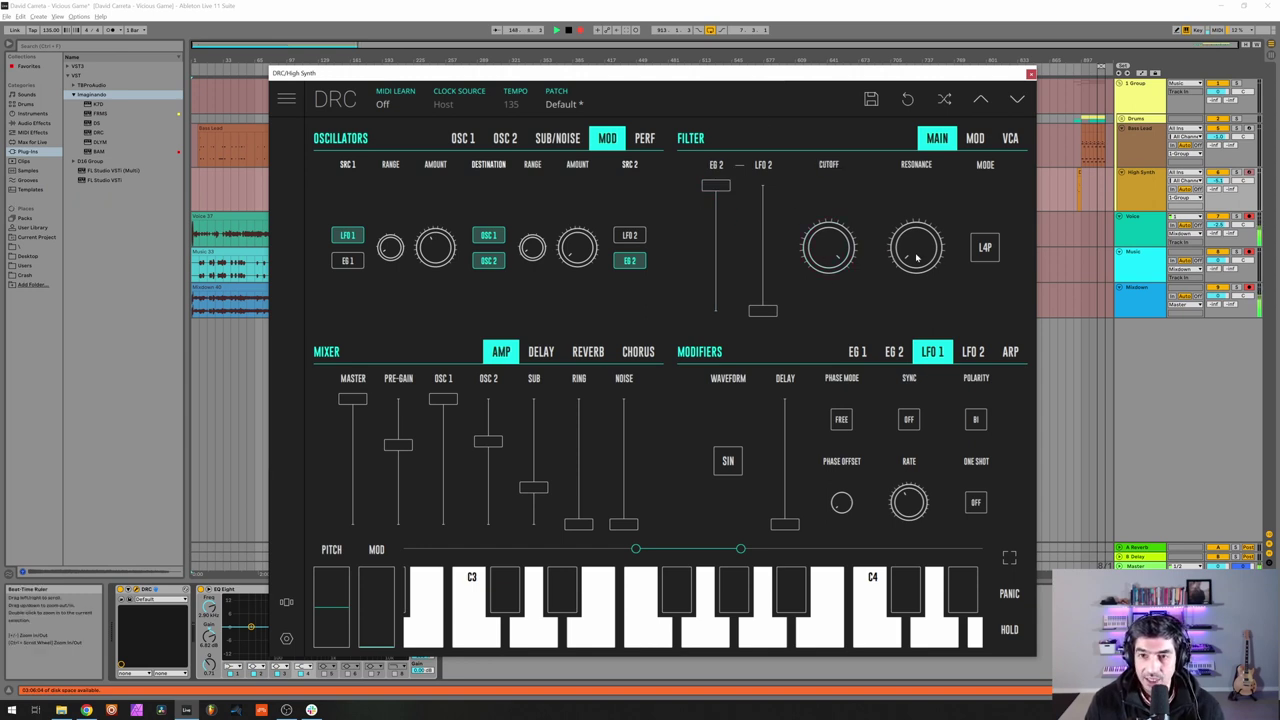
{"action": "left_click_drag", "start_coordinate": [914, 257], "coordinate": [890, 212]}
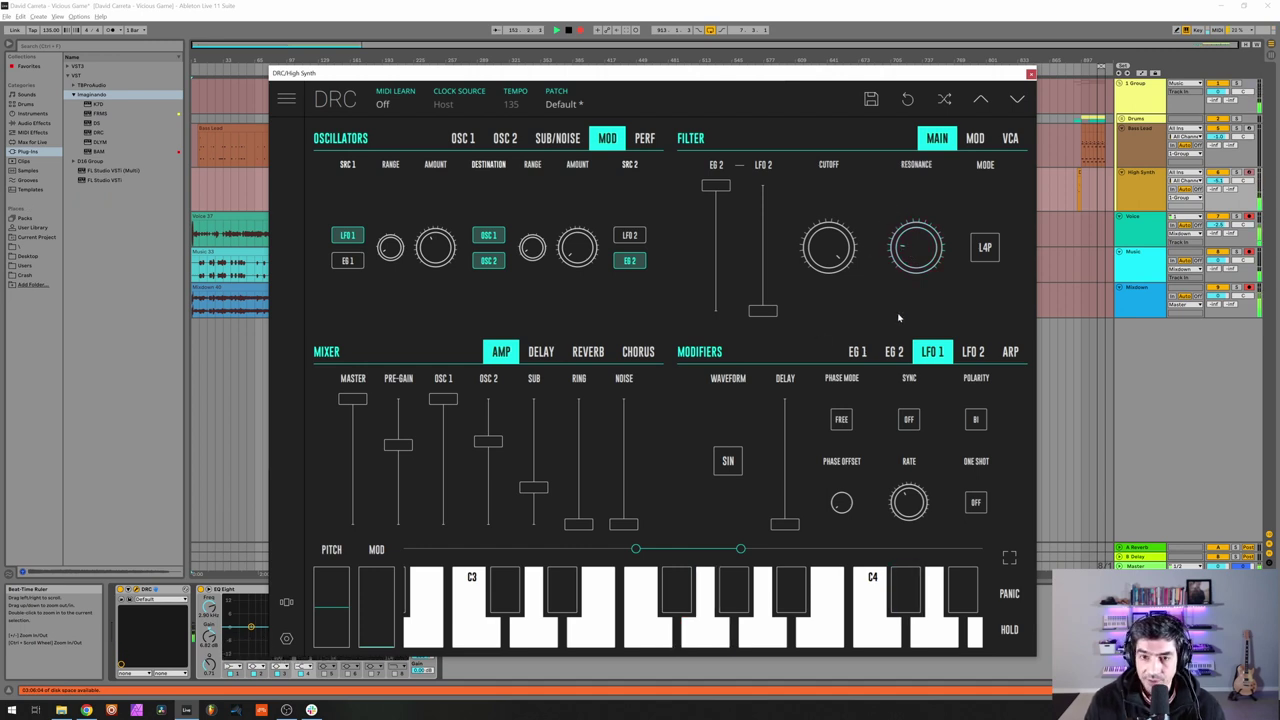
Lengthen the EG 1 release and close the DRC window.
{"action": "left_click", "coordinate": [857, 351]}
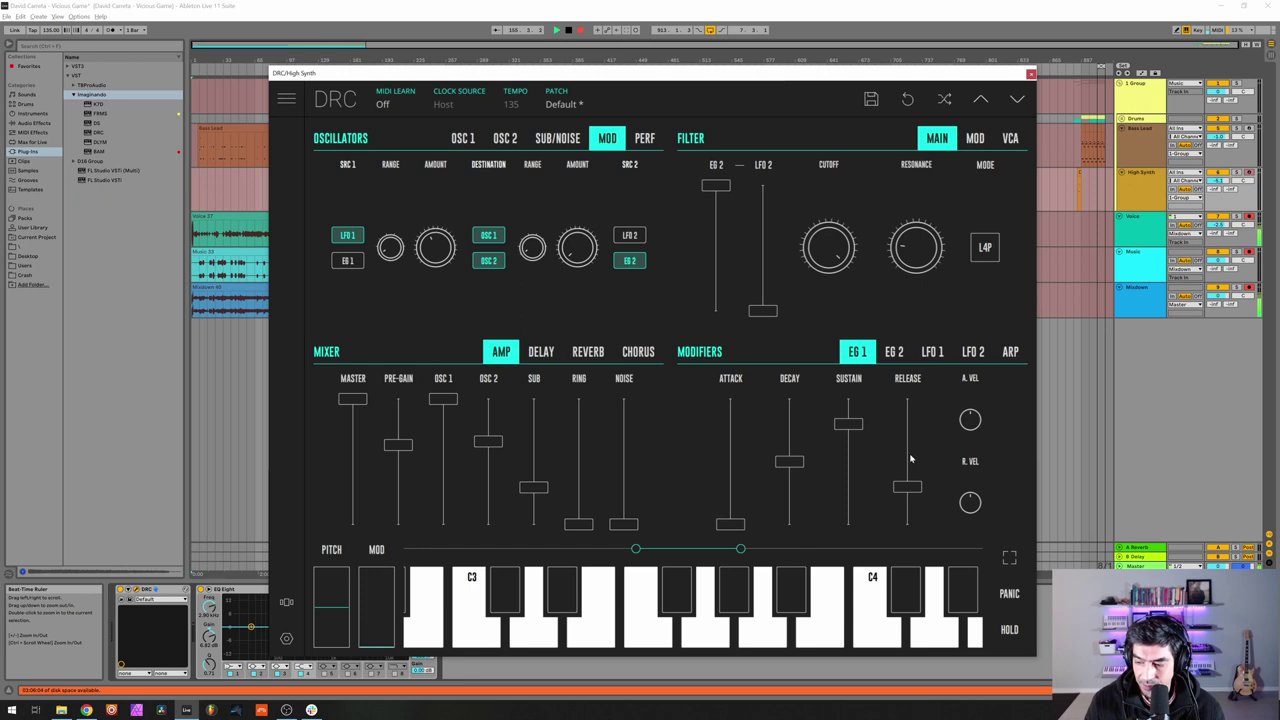
{"action": "left_click_drag", "start_coordinate": [904, 463], "coordinate": [948, 443]}
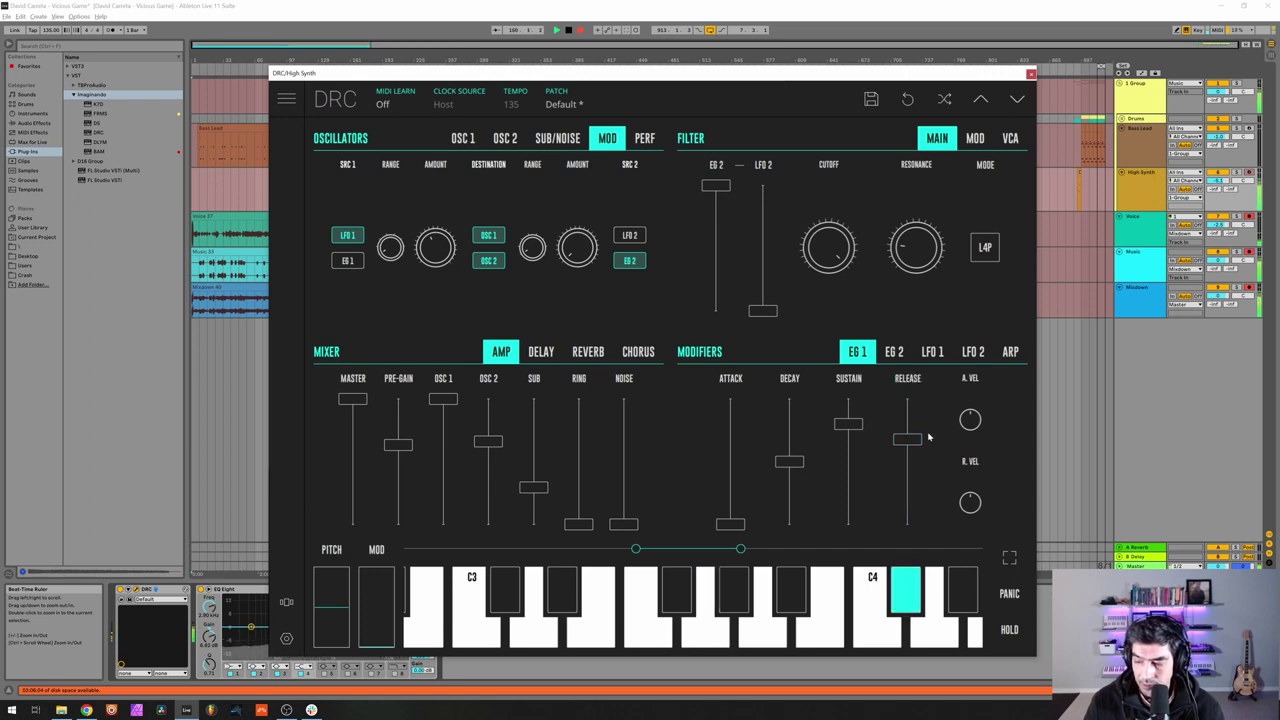
{"action": "left_click", "coordinate": [891, 355]}
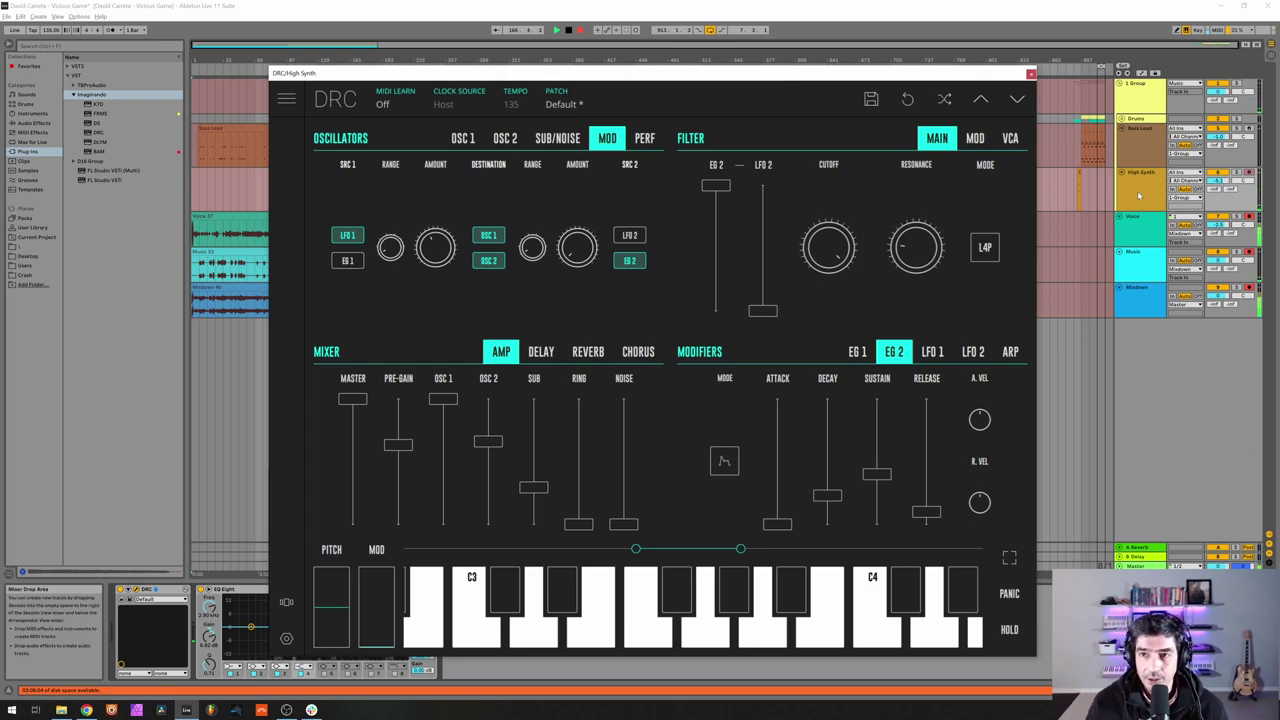
{"action": "left_click", "coordinate": [1031, 74]}
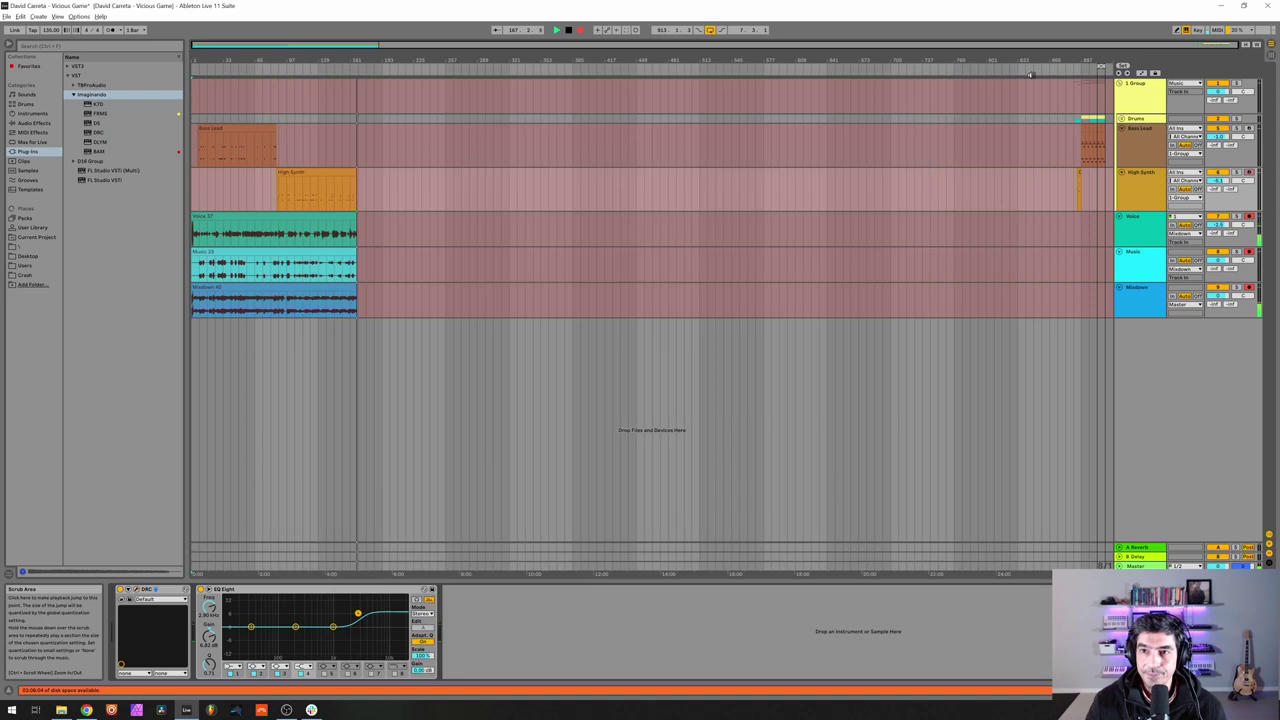
Select a time range across the tracks and restart arrangement recording around bar 177.
{"action": "left_click", "coordinate": [580, 30]}
{"action": "left_click_drag", "start_coordinate": [1103, 237], "coordinate": [377, 145]}
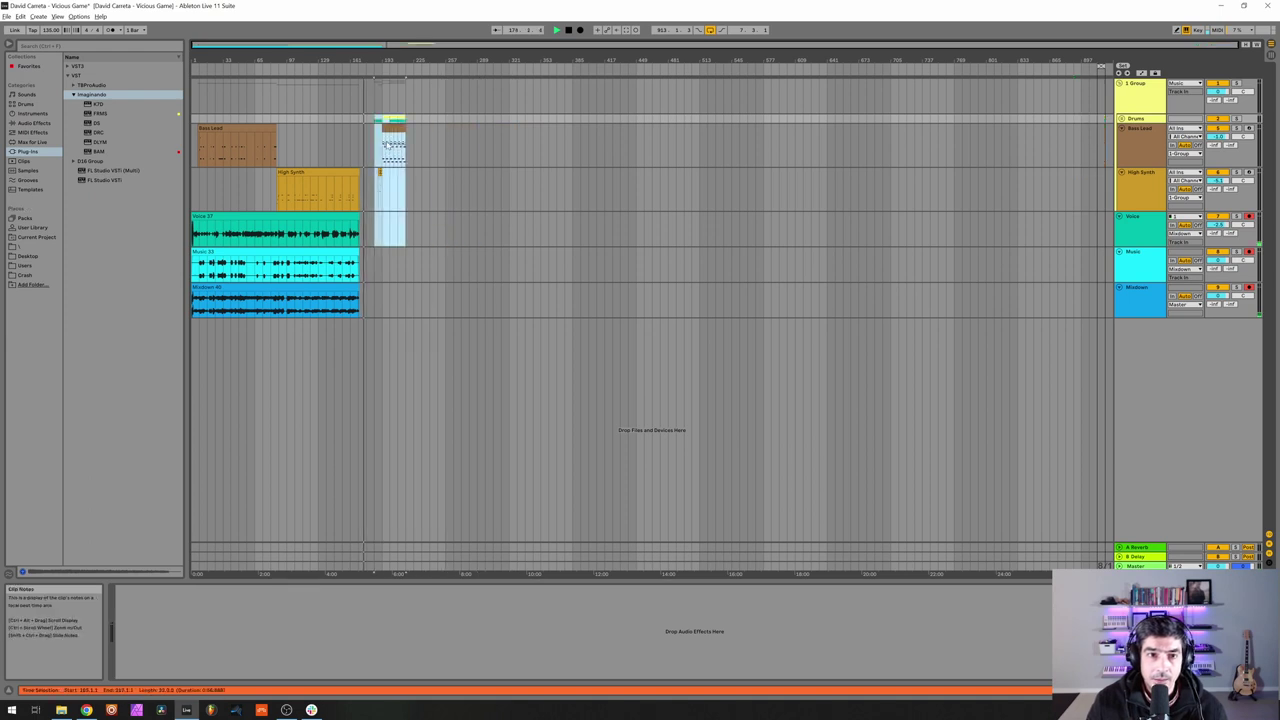
{"action": "left_click", "coordinate": [580, 31]}
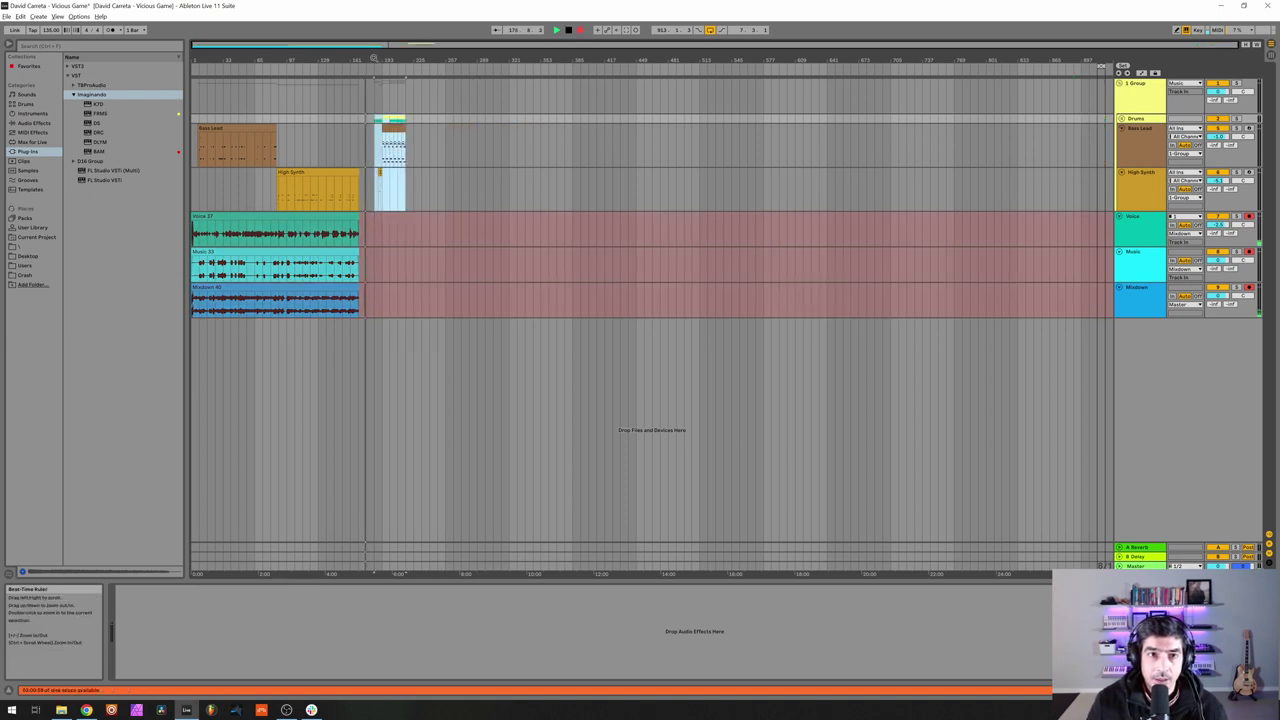
{"action": "left_click_drag", "start_coordinate": [372, 60], "coordinate": [382, 190]}
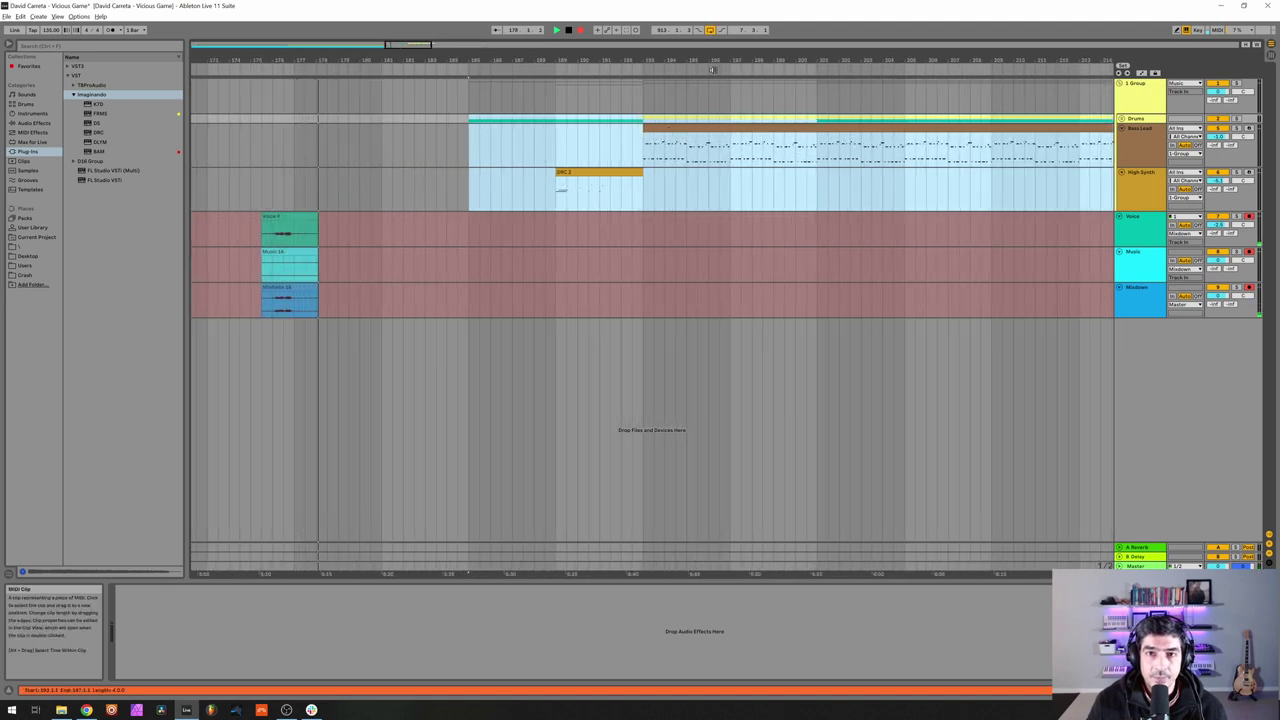
{"action": "left_click_drag", "start_coordinate": [708, 573], "coordinate": [556, 560]}
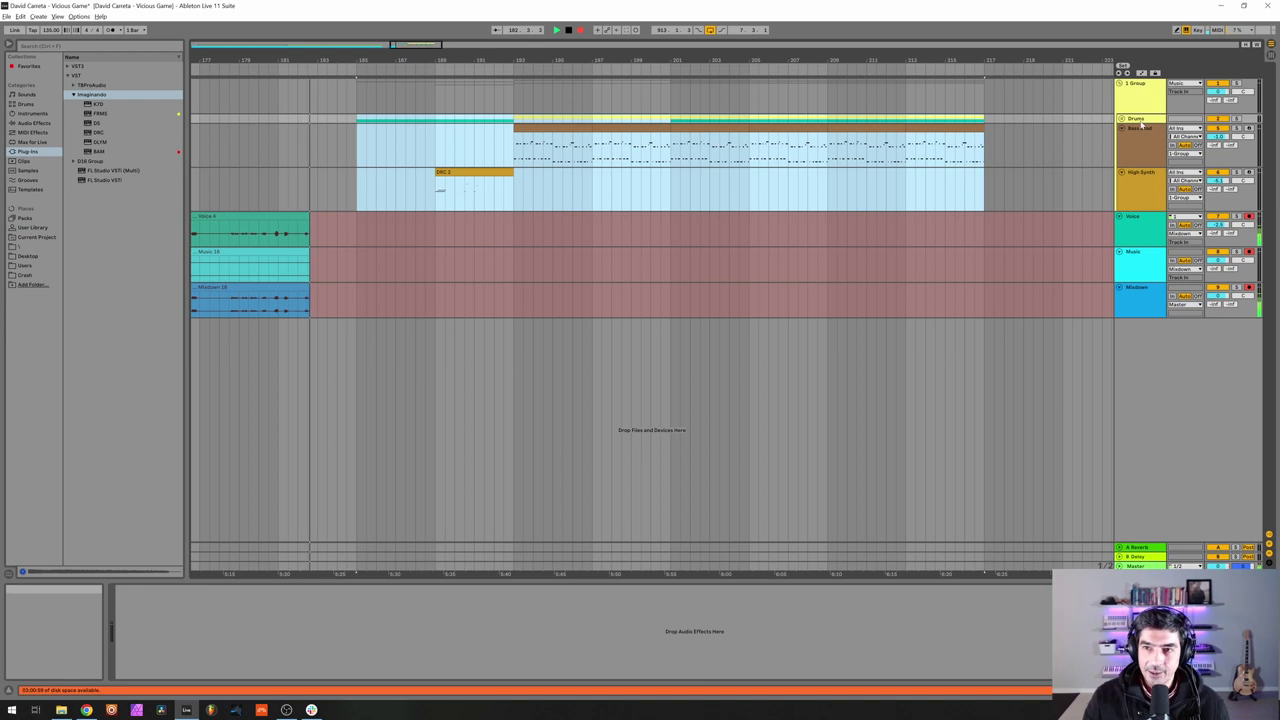
Disarm the Voice track so only Music and Mixdown keep recording, then view Voice's devices.
{"action": "left_click", "coordinate": [1248, 217]}
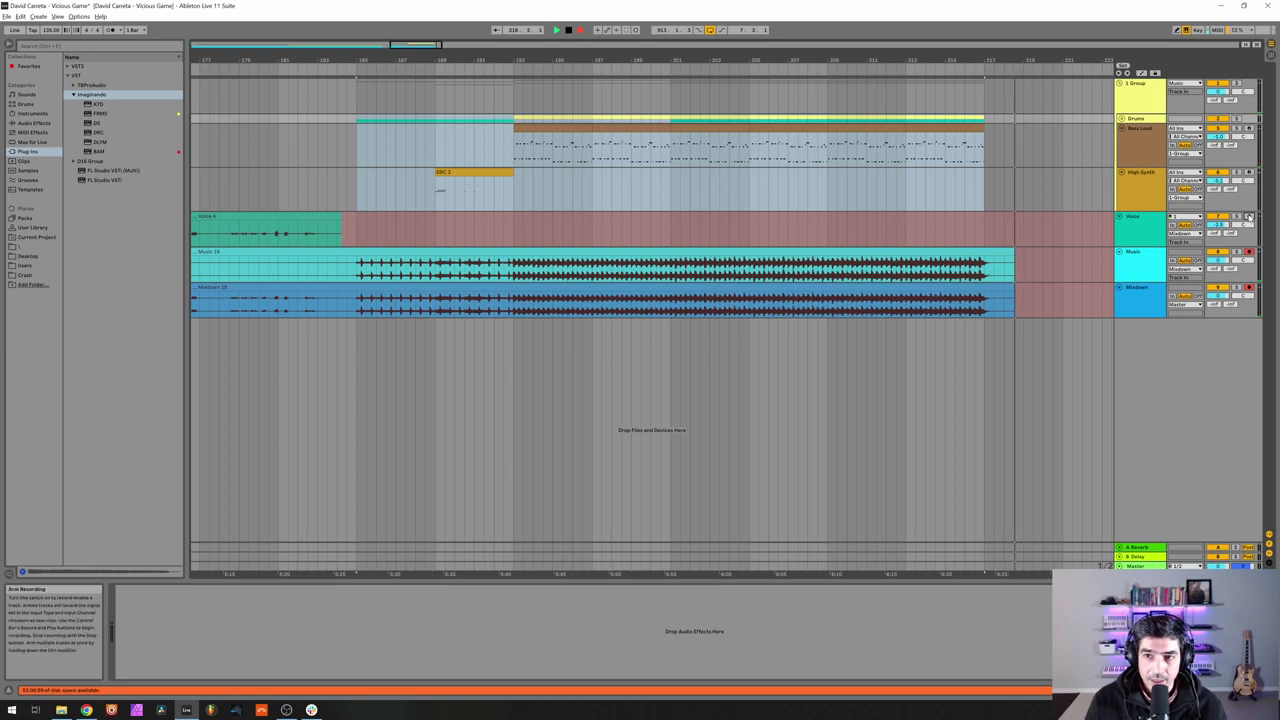
{"action": "left_click", "coordinate": [1067, 231]}
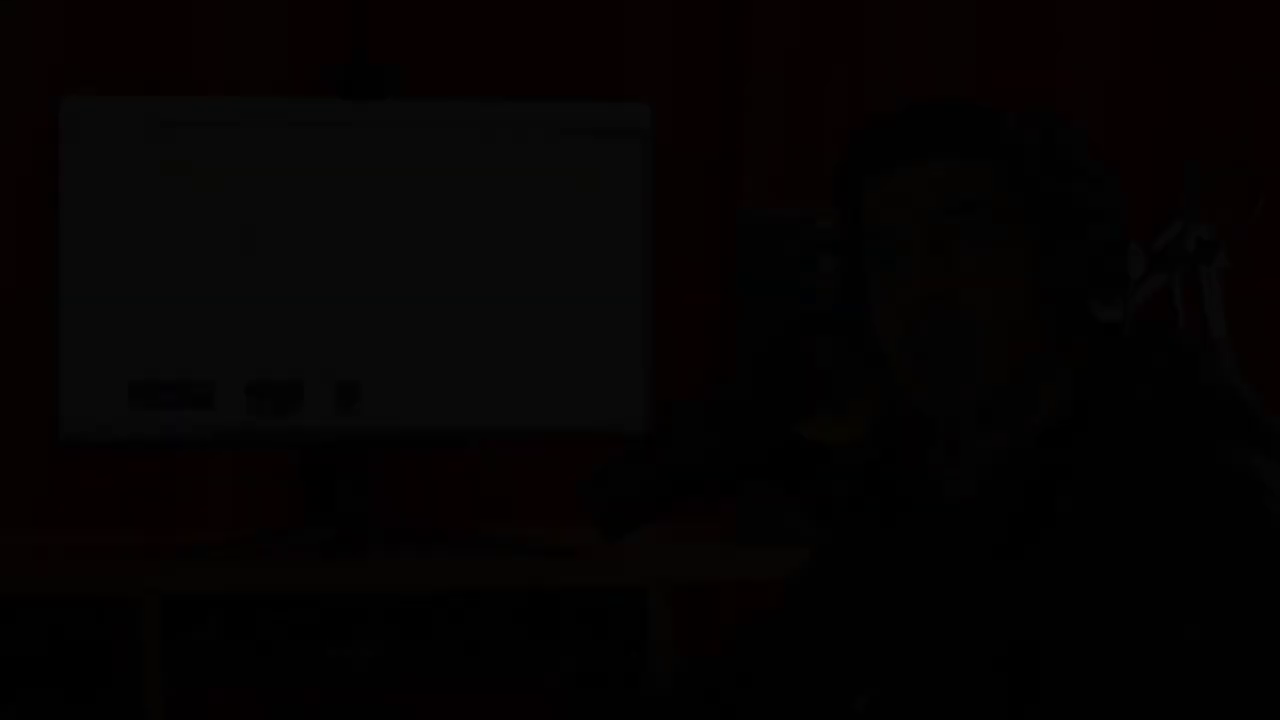